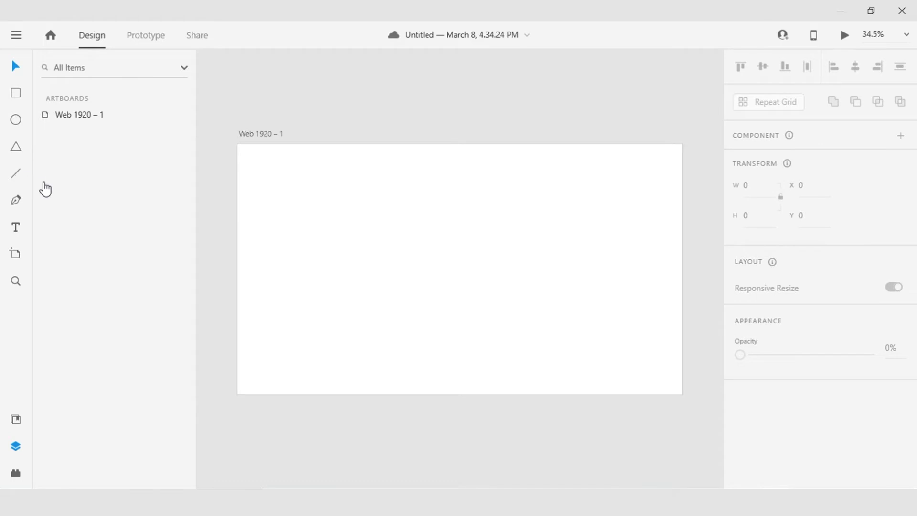
Draw a vertical line about 467 px long on the artboard and shift its upper endpoint so it spans about 389 by 296 px
key(l)
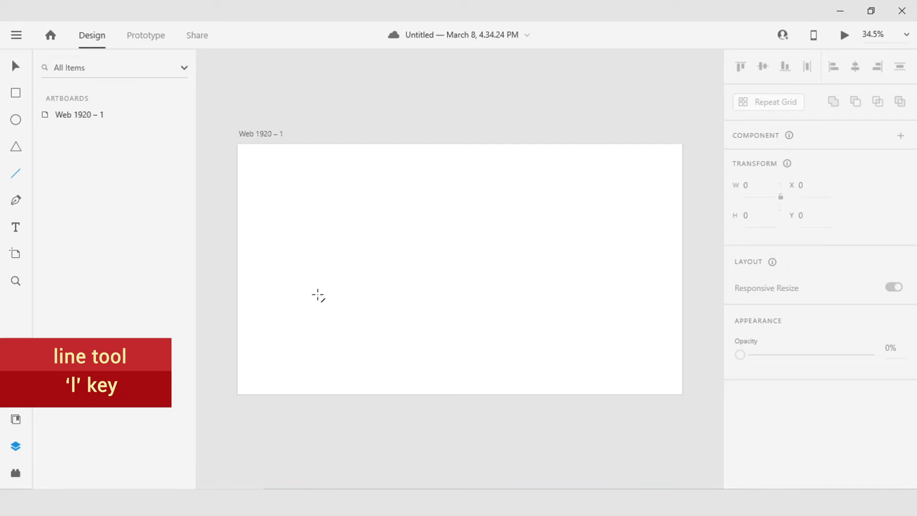
drag(316, 295, 315, 187)
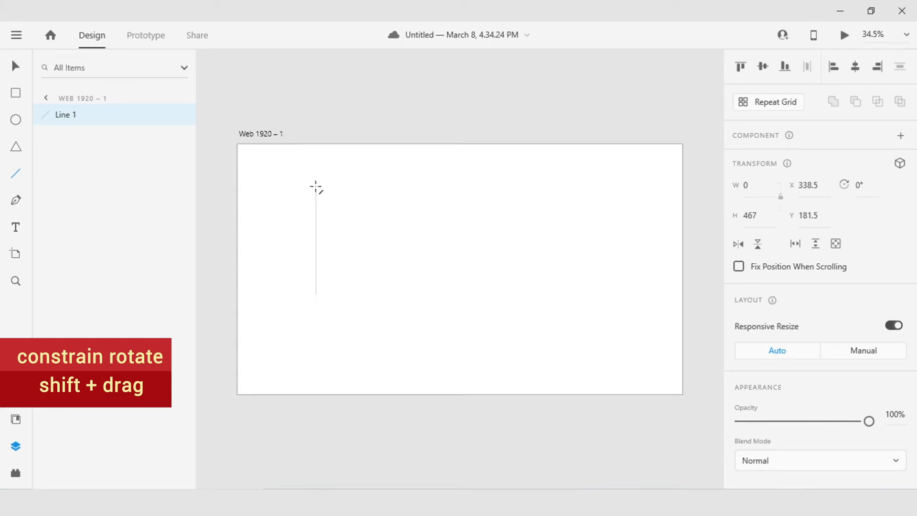
mouse_move(316, 187)
mouse_down()
mouse_move(418, 211)
mouse_move(332, 223)
mouse_move(424, 225)
mouse_up()
drag(331, 222, 432, 228)
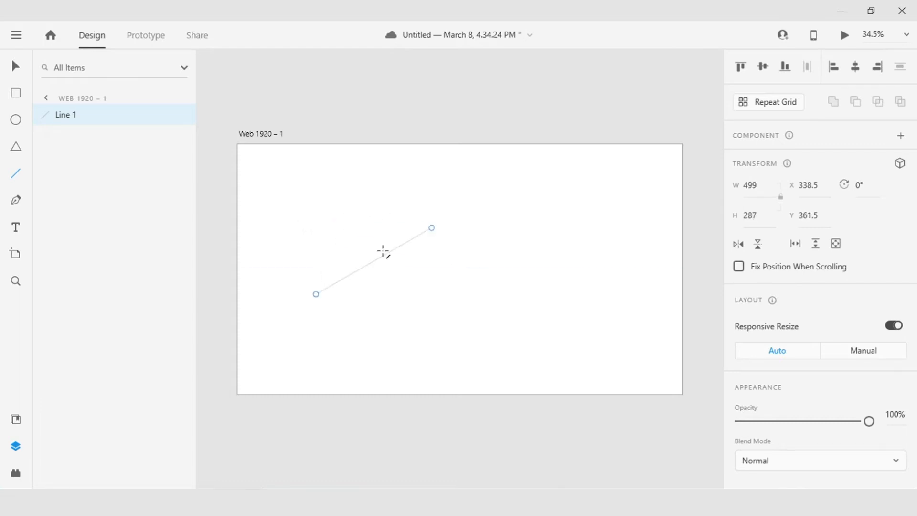
drag(374, 260, 509, 265)
key(v)
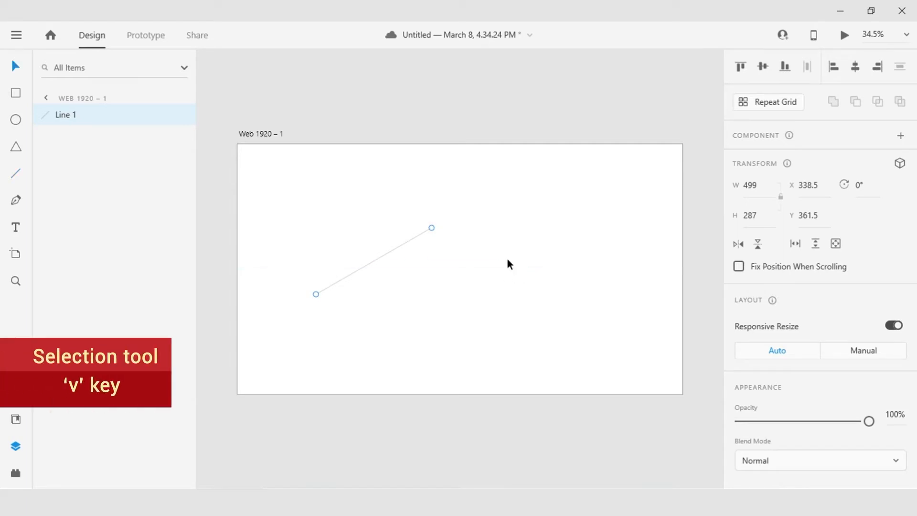
drag(433, 229, 406, 225)
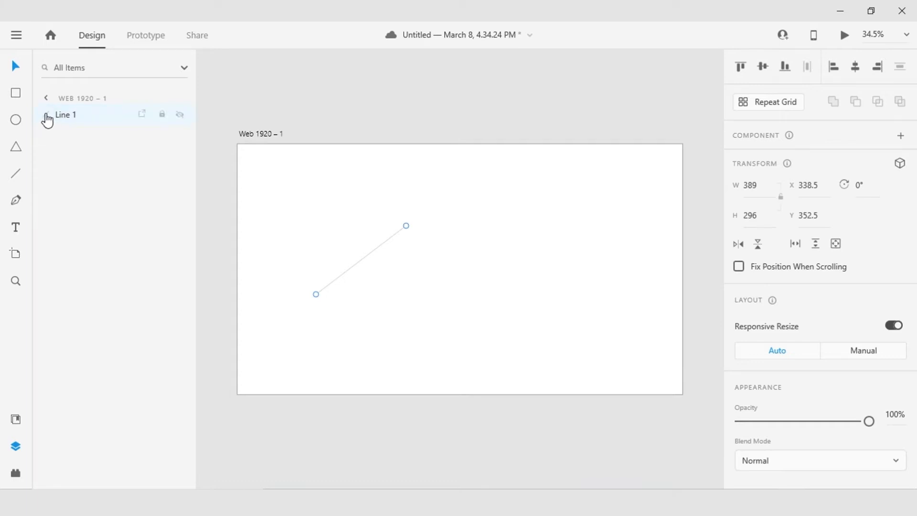
Convert the line to an editable path, try adjusting its anchor points and middle section, and delete the path
double_click(385, 242)
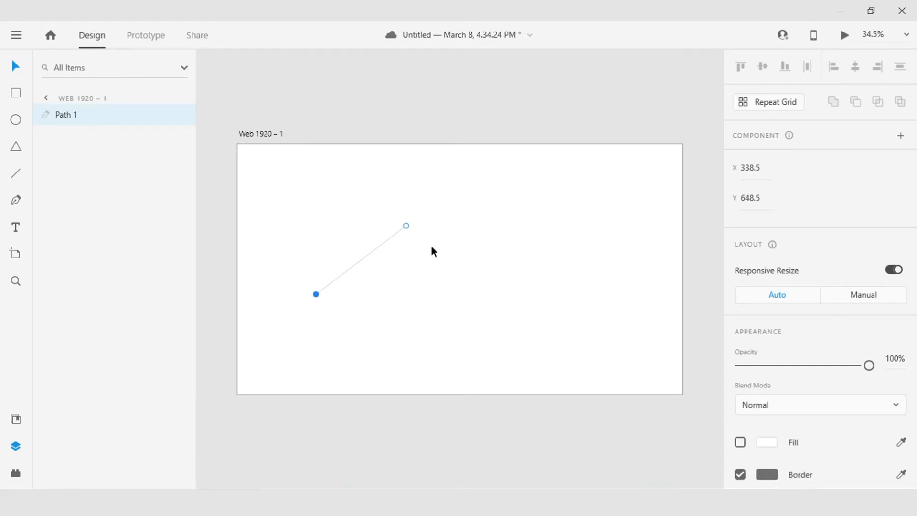
double_click(407, 225)
drag(385, 244, 353, 267)
drag(353, 267, 369, 257)
key(Escape)
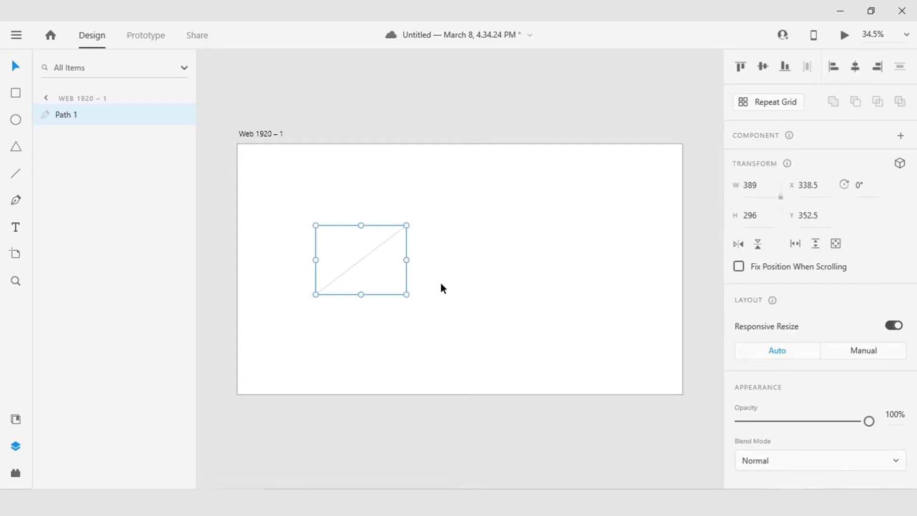
key(Delete)
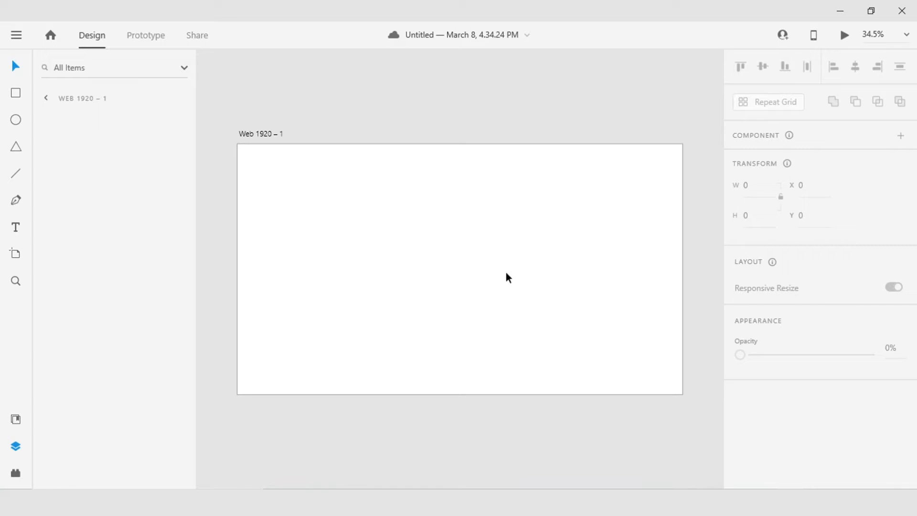
Draw a circle about 537 px across and a rectangle about 612 by 255 px that overlaps and extends past the circle's right side
click(16, 119)
drag(380, 189, 506, 313)
click(16, 92)
mouse_move(395, 229)
mouse_down()
mouse_move(494, 283)
mouse_move(537, 284)
mouse_up()
drag(483, 275, 507, 266)
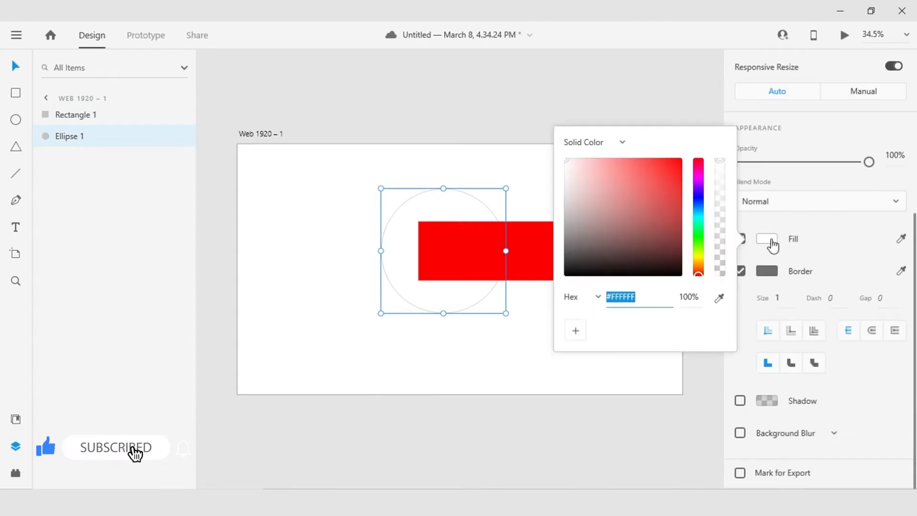
Give the circle a light red fill and combine it with the rectangle using the Add boolean operation
click(597, 300)
key(ctrl+a)
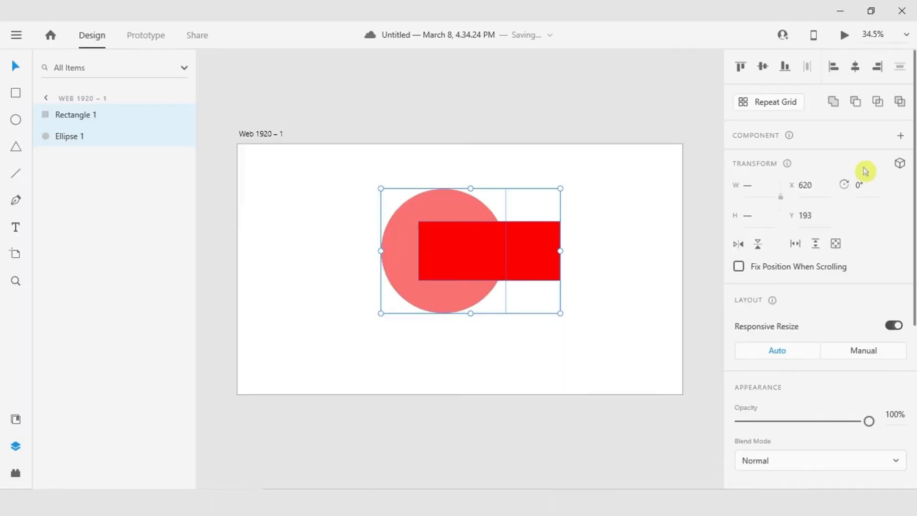
click(834, 101)
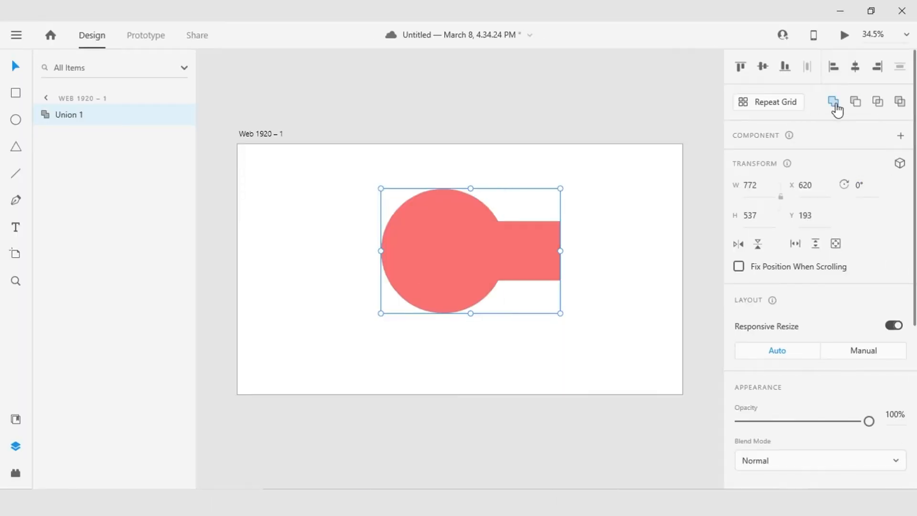
click(641, 290)
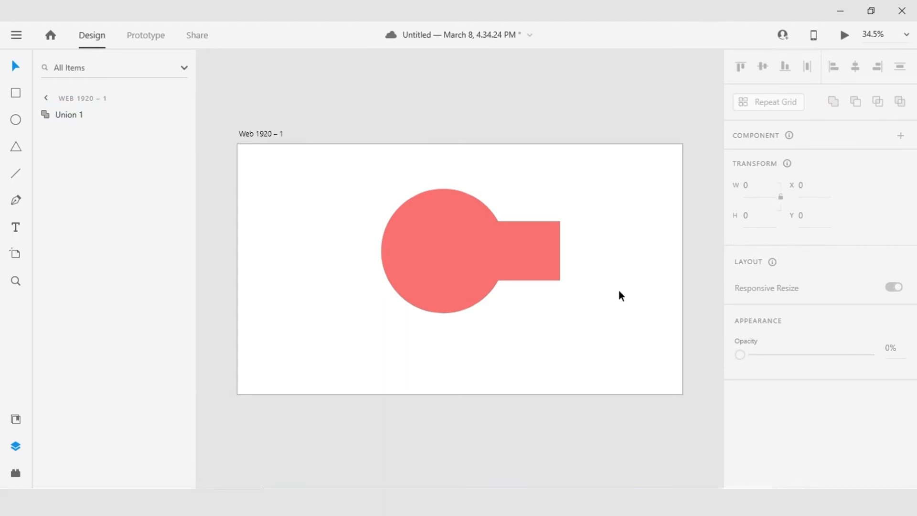
Change the combined shape's boolean operation to Intersect and finally to Exclude Overlap
key(ctrl+a)
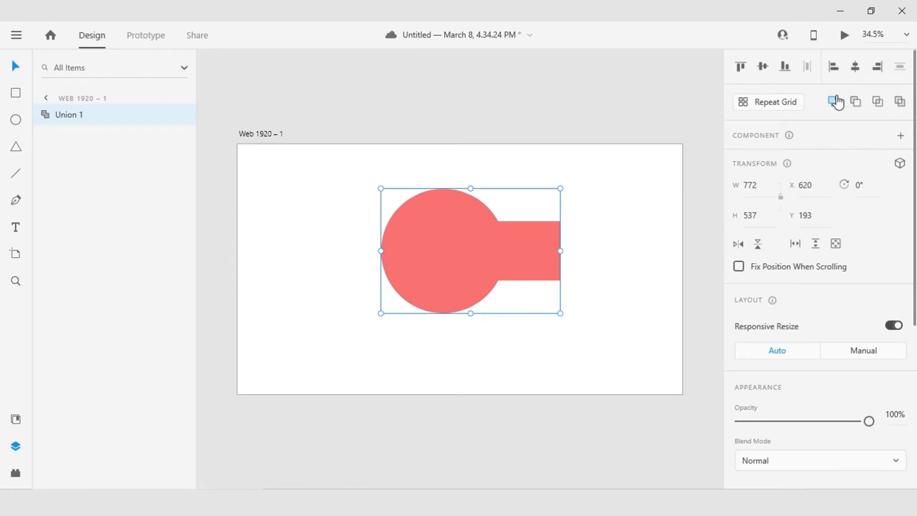
click(878, 104)
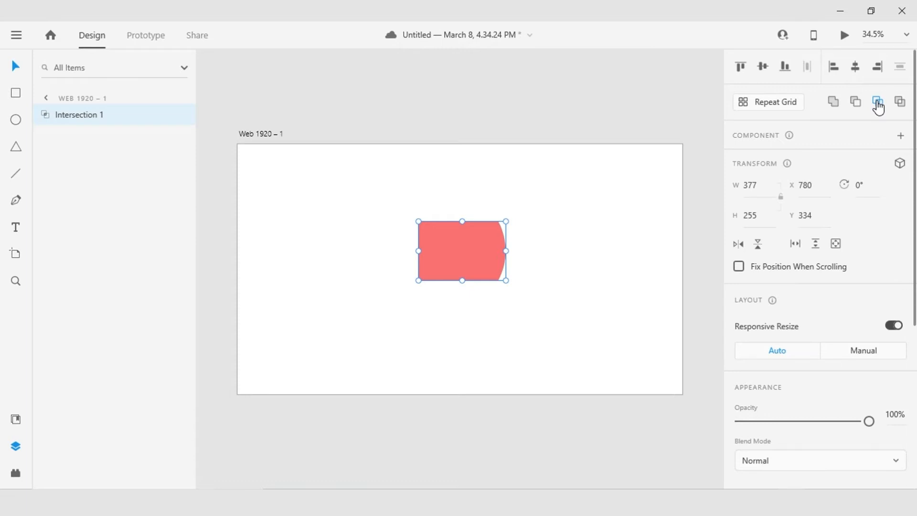
click(900, 102)
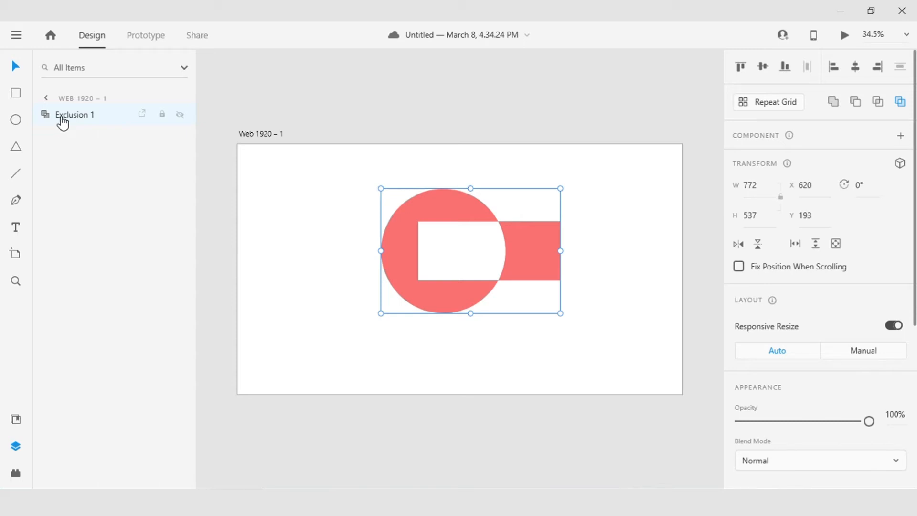
Adjust Rectangle 1 inside the Exclusion 1 group so that it is narrower and lies entirely within the circle
click(48, 120)
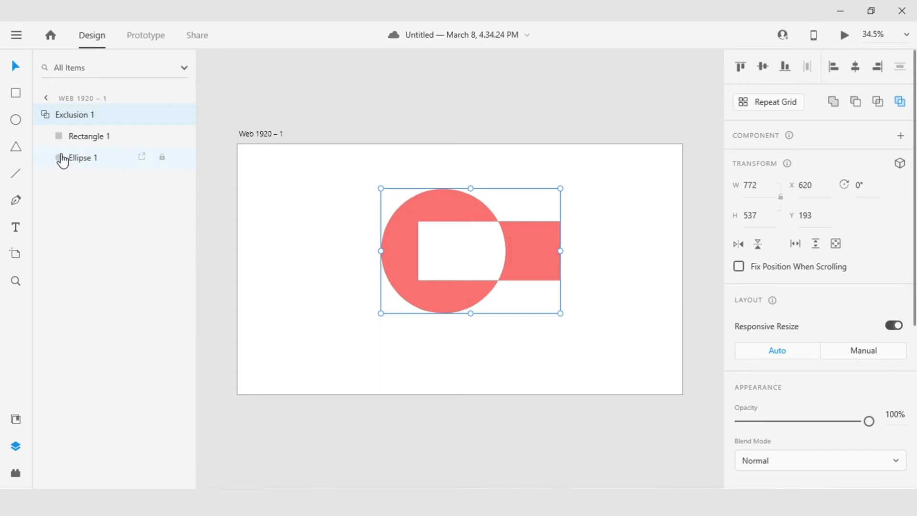
click(72, 137)
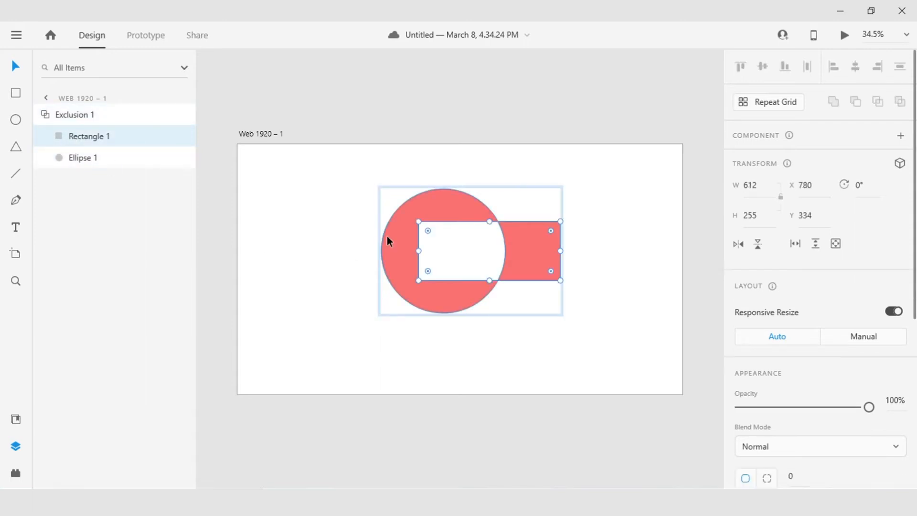
drag(547, 252, 491, 250)
click(82, 115)
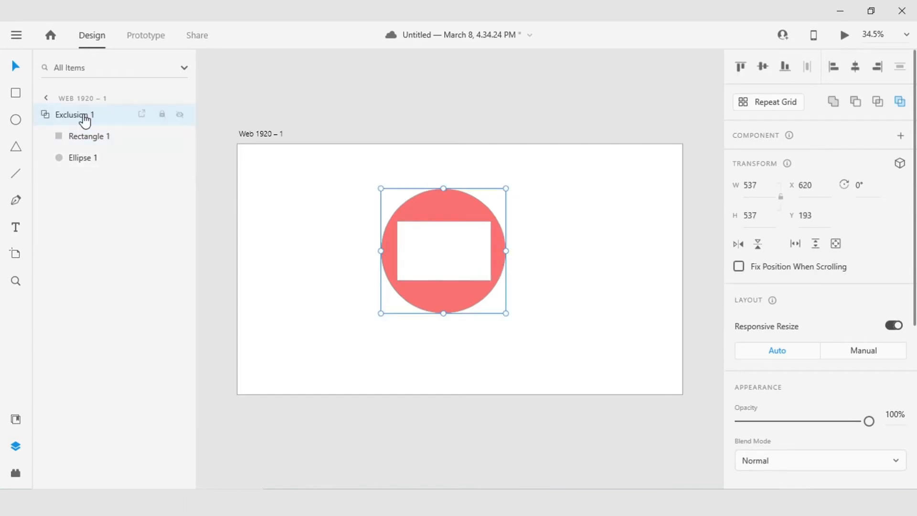
key(Escape)
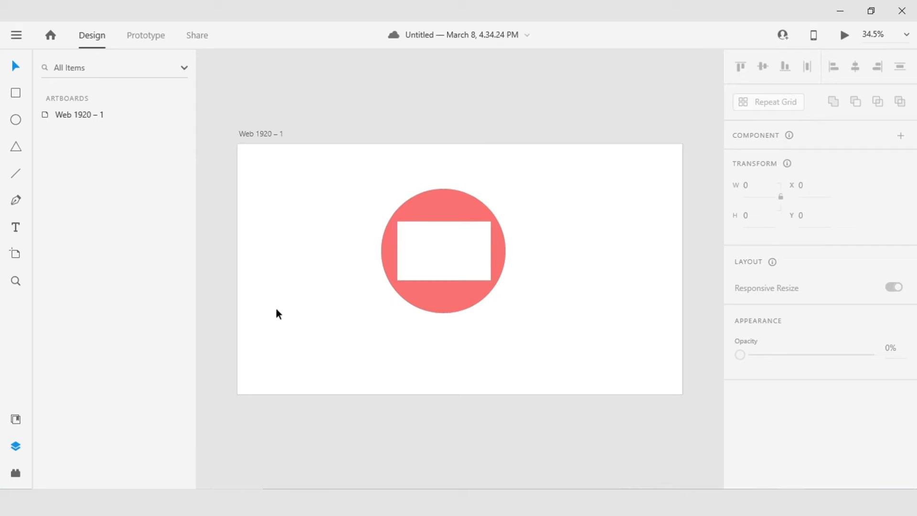
Scale the excluded shape to about 739 by 739 px and move it to about X 221, Y 118 on the artboard
drag(364, 185, 529, 344)
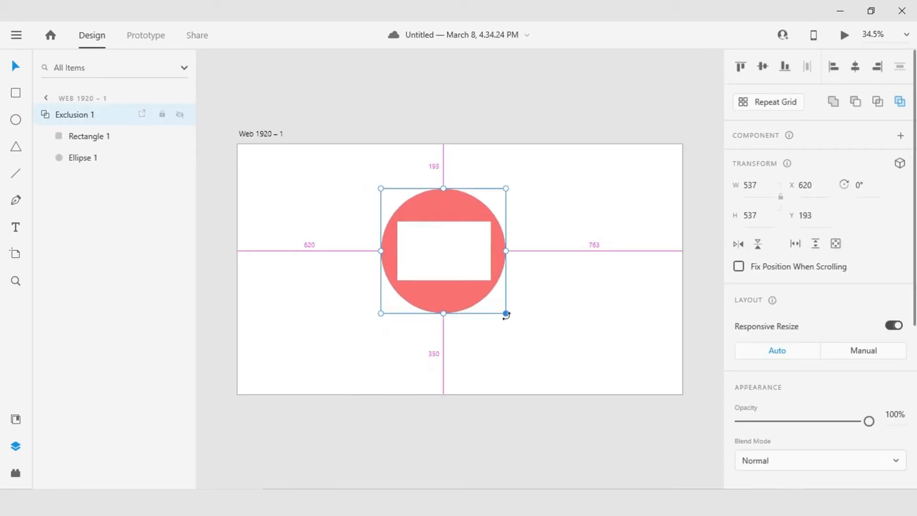
drag(506, 313, 528, 337)
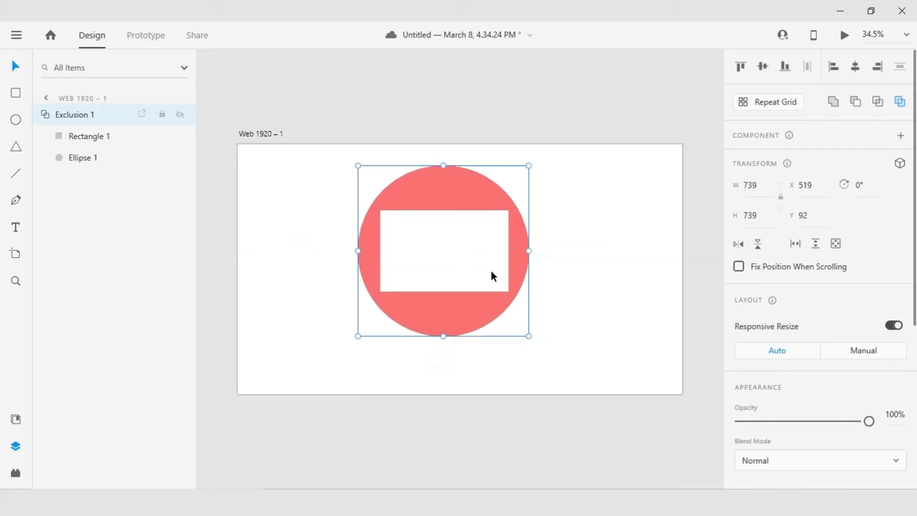
drag(526, 272, 534, 286)
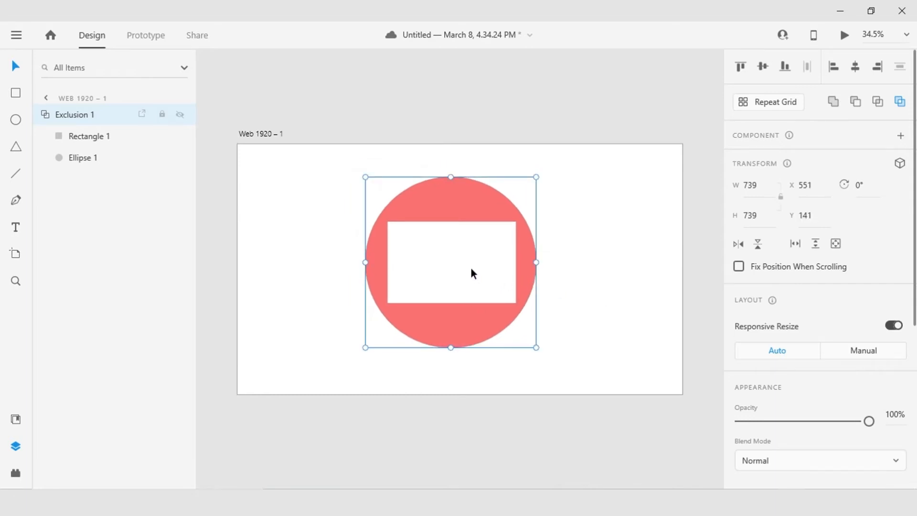
drag(531, 259, 455, 245)
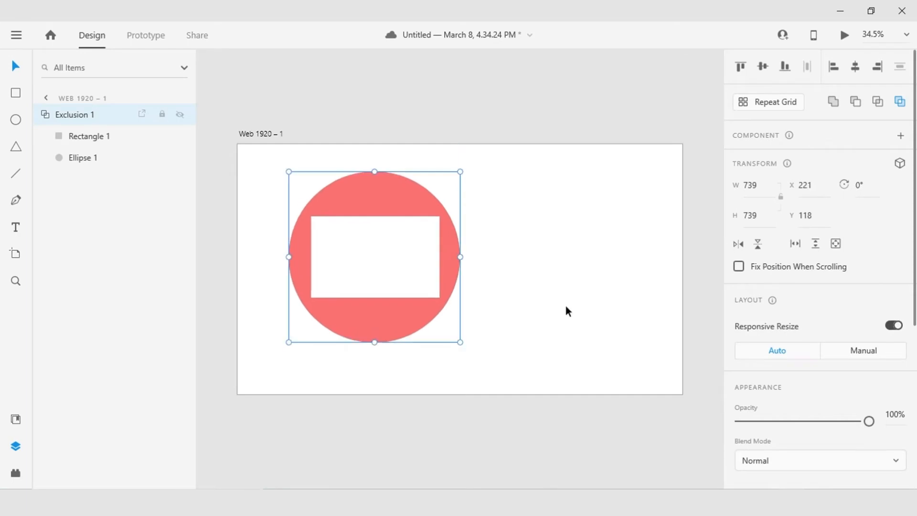
click(600, 309)
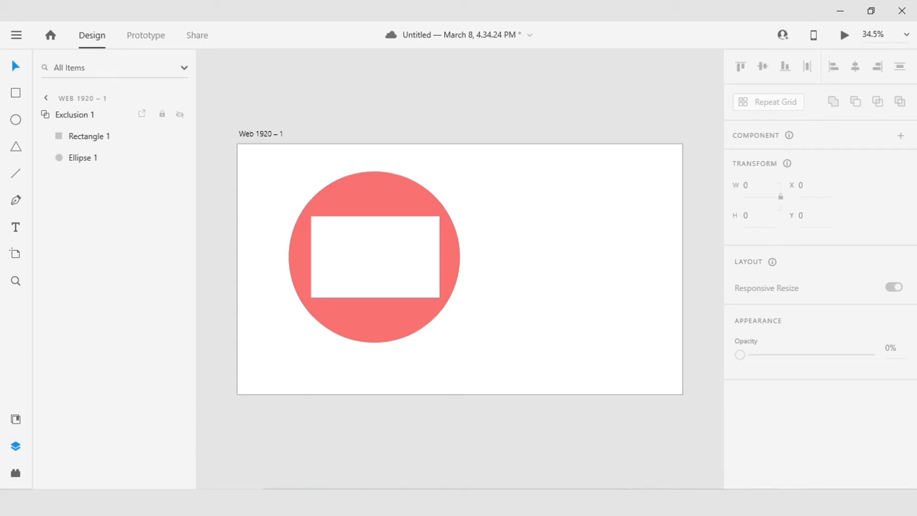
Switch to the images folder in File Explorer and display its files as thumbnails
click(736, 503)
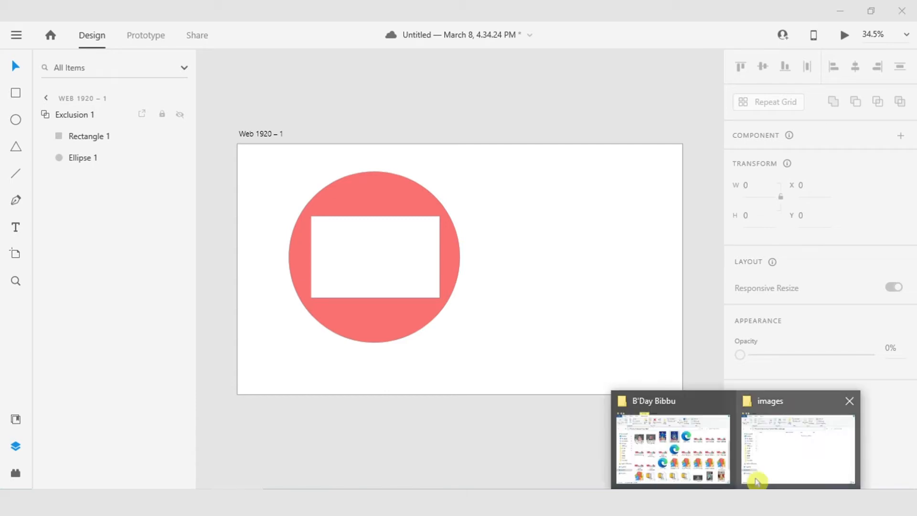
click(787, 461)
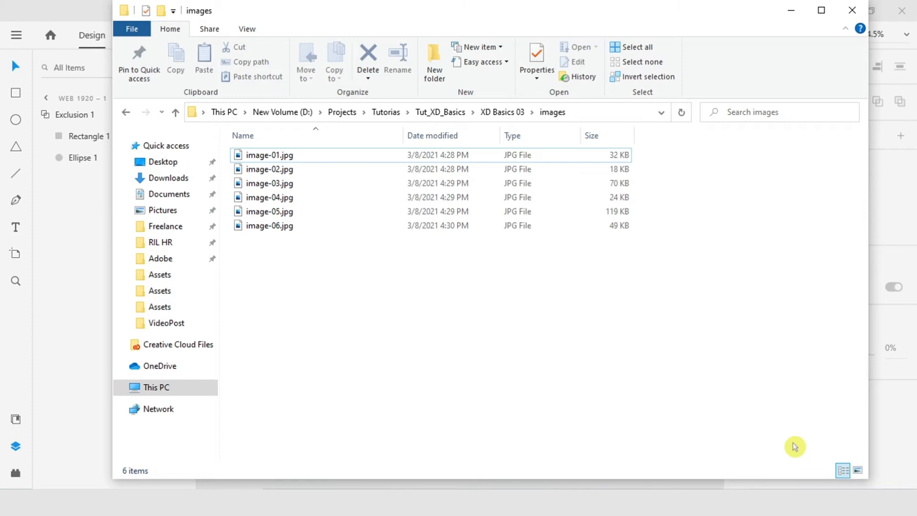
click(859, 471)
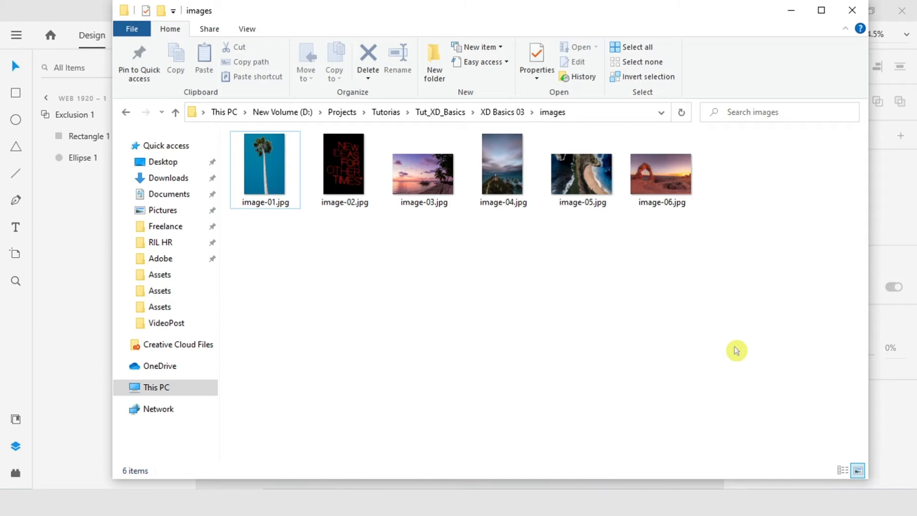
Place image-06.jpg on the artboard beside the circular shape and enlarge it to about 699 by 466 px
click(669, 175)
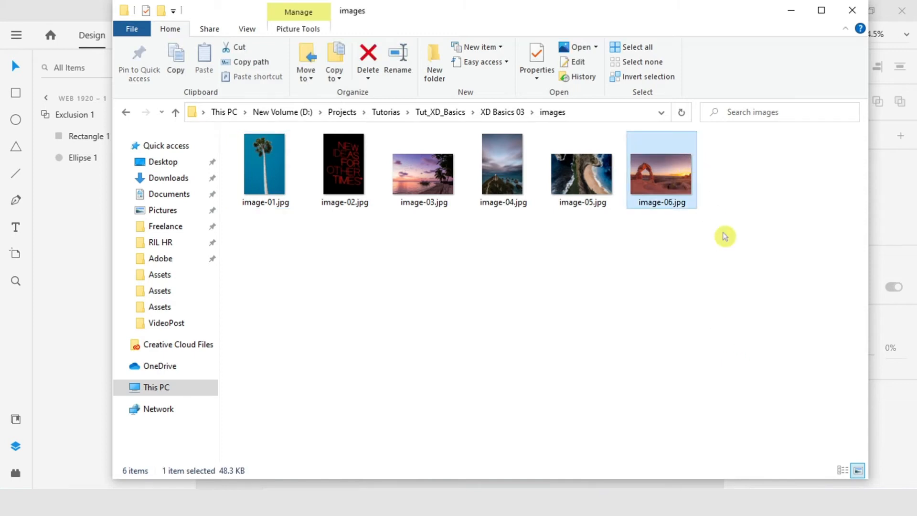
drag(667, 171, 564, 262)
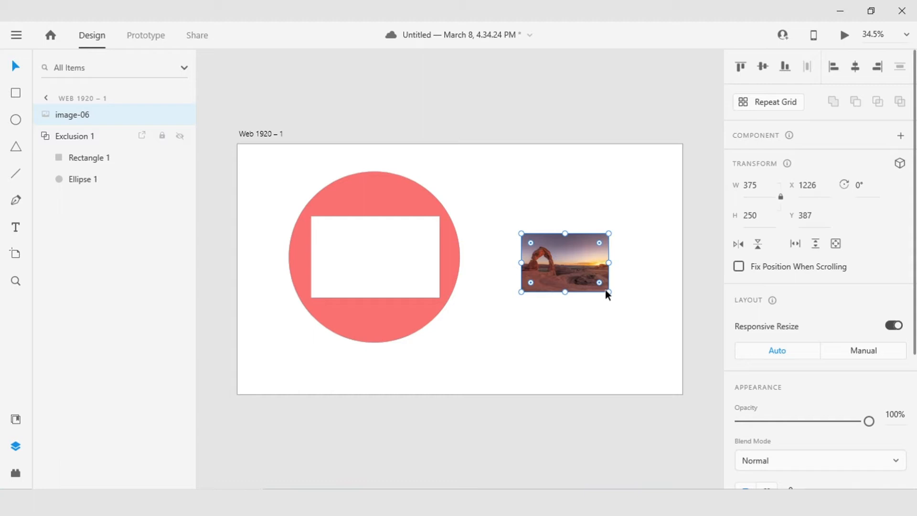
drag(609, 292, 645, 354)
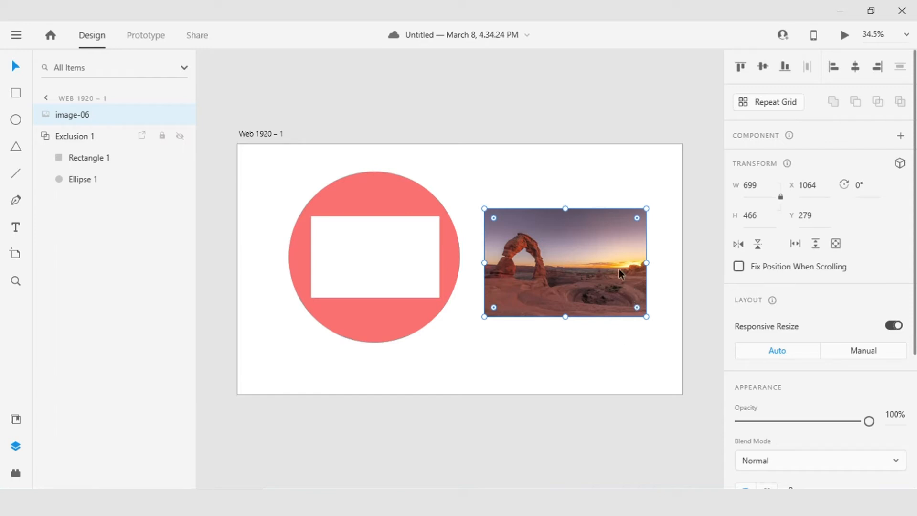
Enlarge and reposition the desert arch picture inside its image frame, and save the document
drag(594, 267, 624, 262)
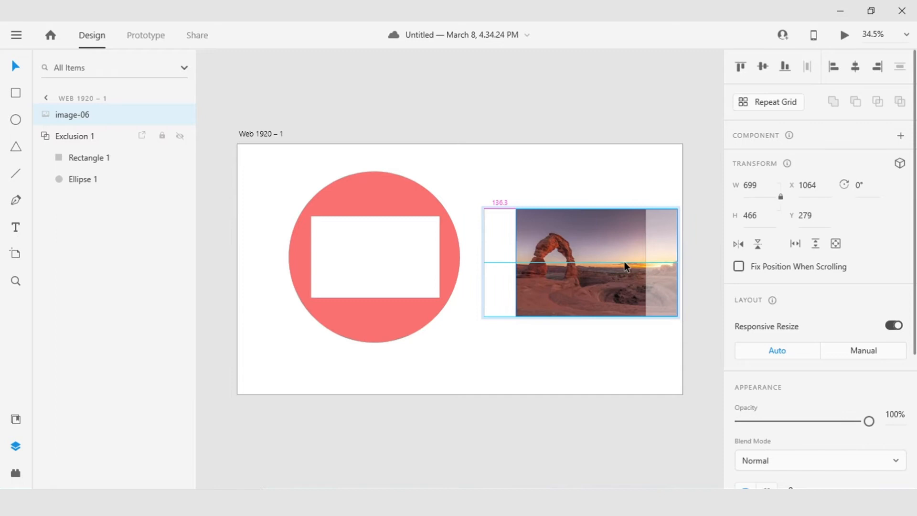
drag(624, 262, 624, 262)
drag(484, 318, 474, 367)
drag(563, 292, 572, 282)
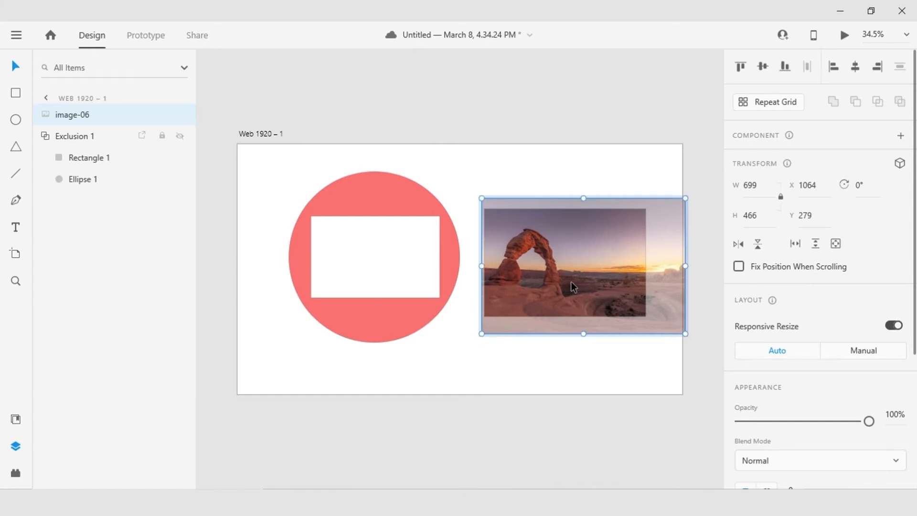
click(610, 183)
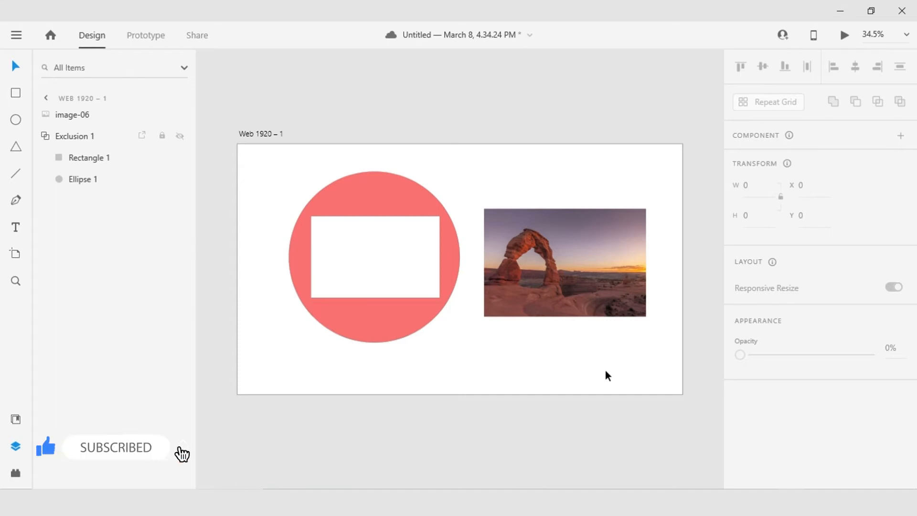
key(ctrl+s)
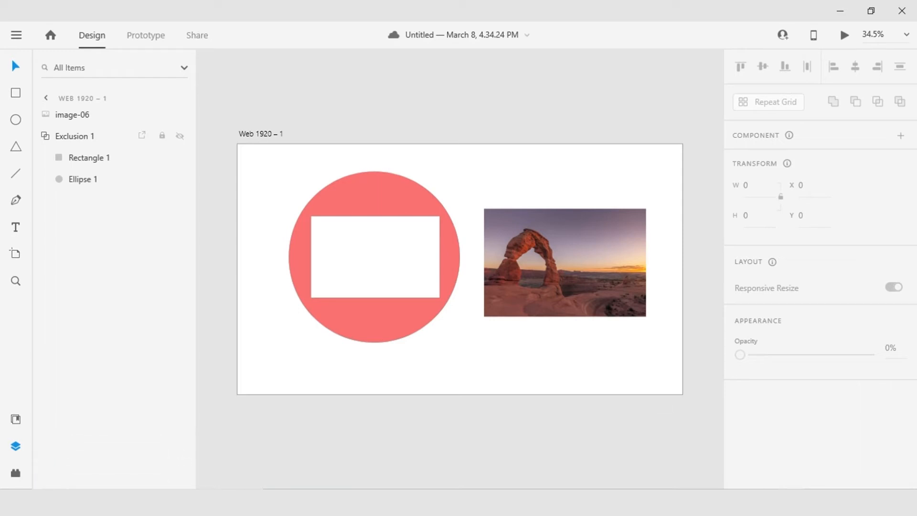
Fill the circular part of the excluded shape with image-05.jpg from the images folder
click(749, 434)
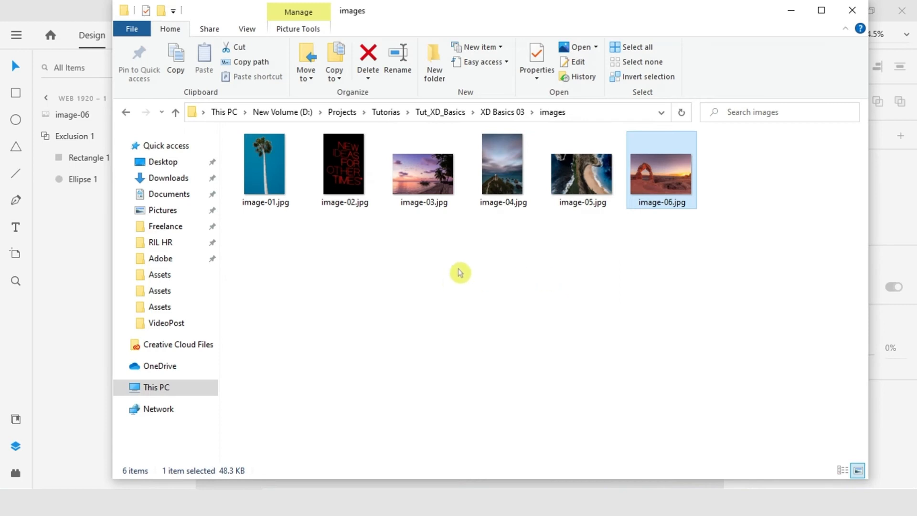
drag(576, 175, 401, 304)
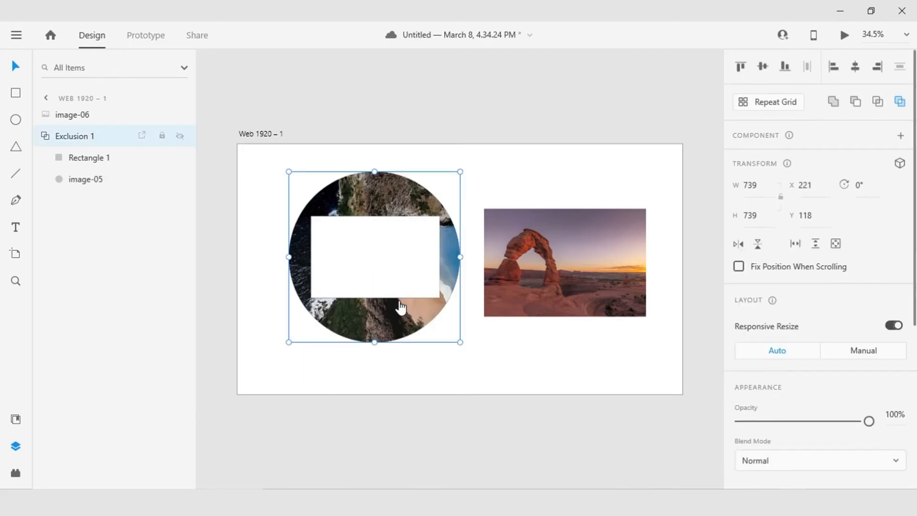
click(420, 258)
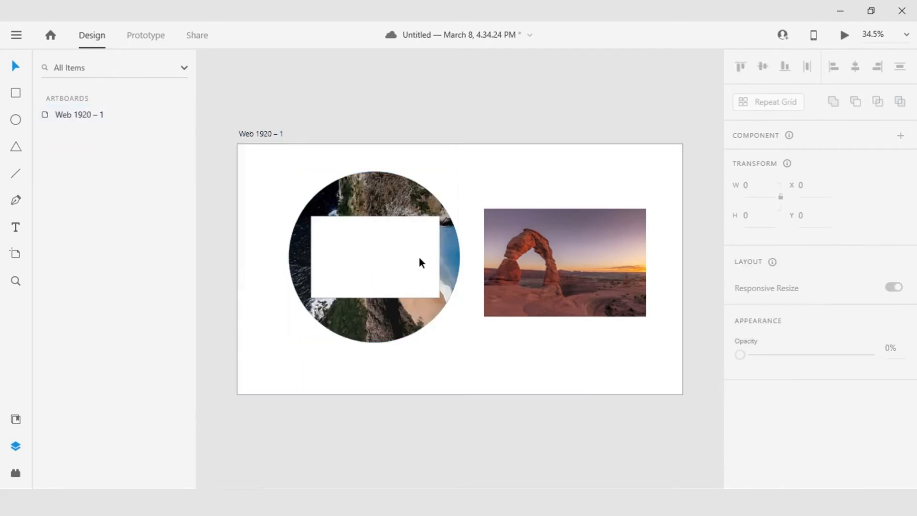
Move the rectangle inside the excluded shape down and centre it so it overlaps the circle's lower edge
click(406, 185)
click(52, 162)
drag(397, 219, 345, 317)
Recolour the excluded shape's border blue and thicken it to size 7
scroll(819, 347, down, 5)
click(811, 377)
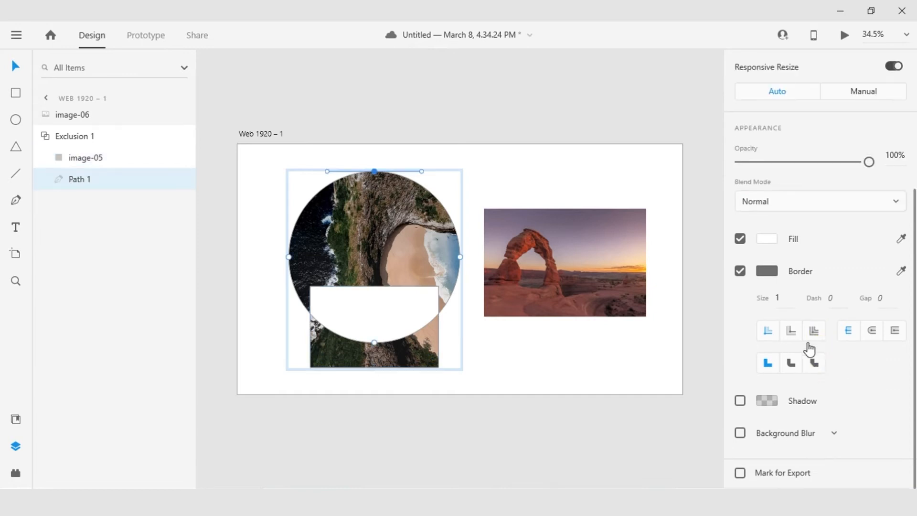
click(767, 272)
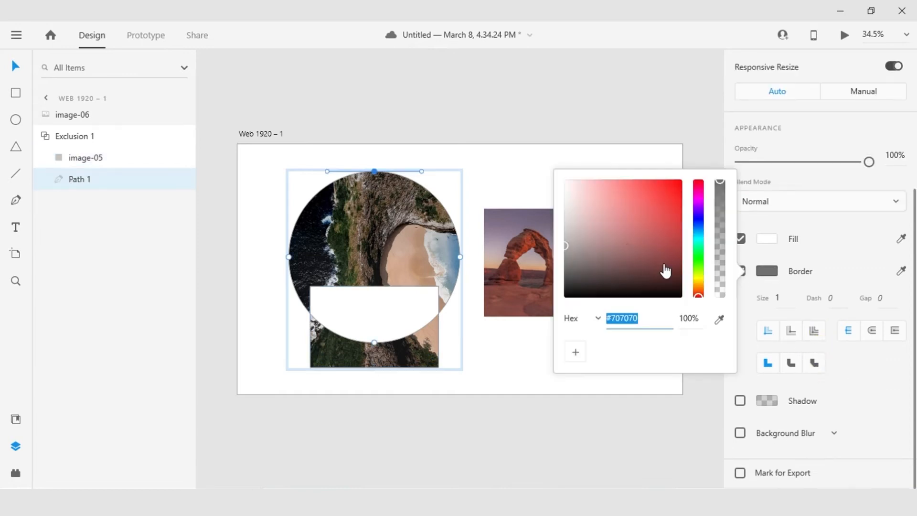
click(699, 218)
click(860, 401)
click(787, 302)
text(8)
key(Return)
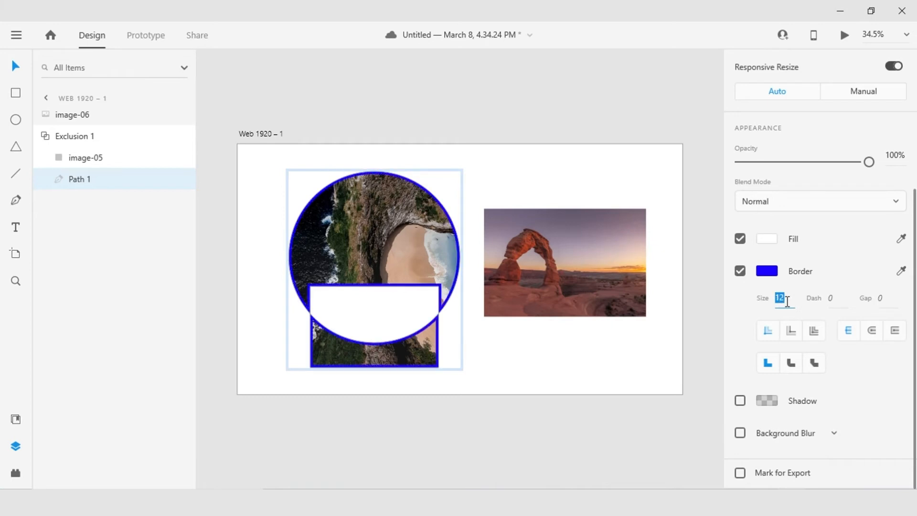
Move the rectangle of the excluded shape further down to the artboard's lower edge
click(386, 288)
drag(386, 288, 380, 314)
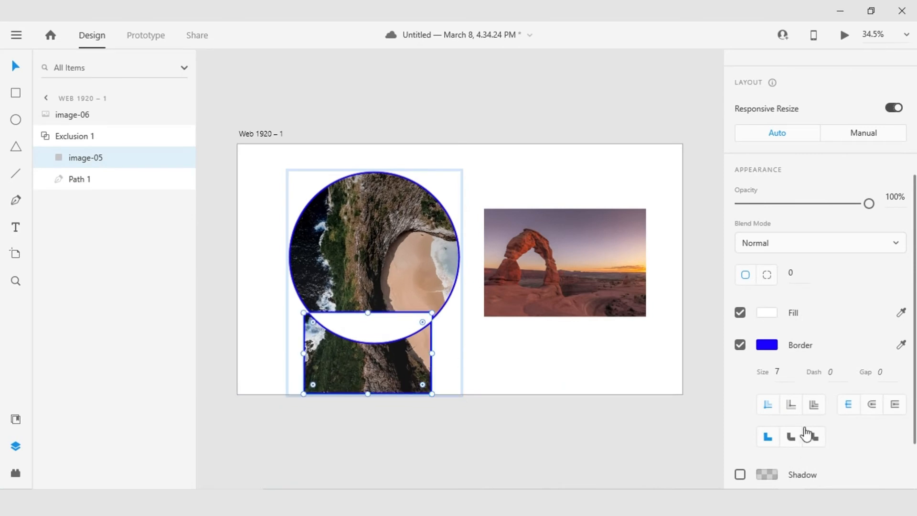
Add a drop shadow to the excluded shape, entering shadow values 11 and 25, and move the shape to about X 169, Y 59
scroll(807, 434, down, 3)
click(742, 404)
click(825, 429)
text(11)
key(Return)
text(25)
key(Return)
click(663, 414)
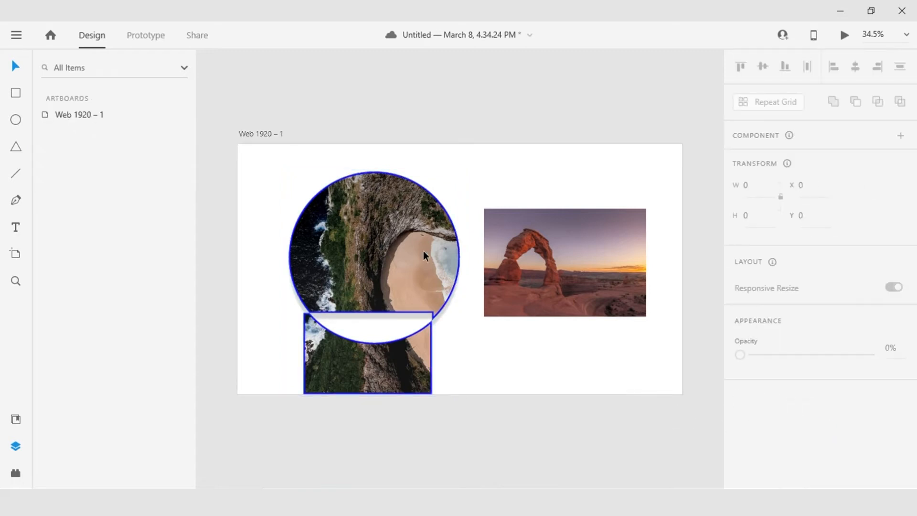
mouse_move(382, 313)
mouse_down()
mouse_move(363, 308)
mouse_move(369, 299)
mouse_up()
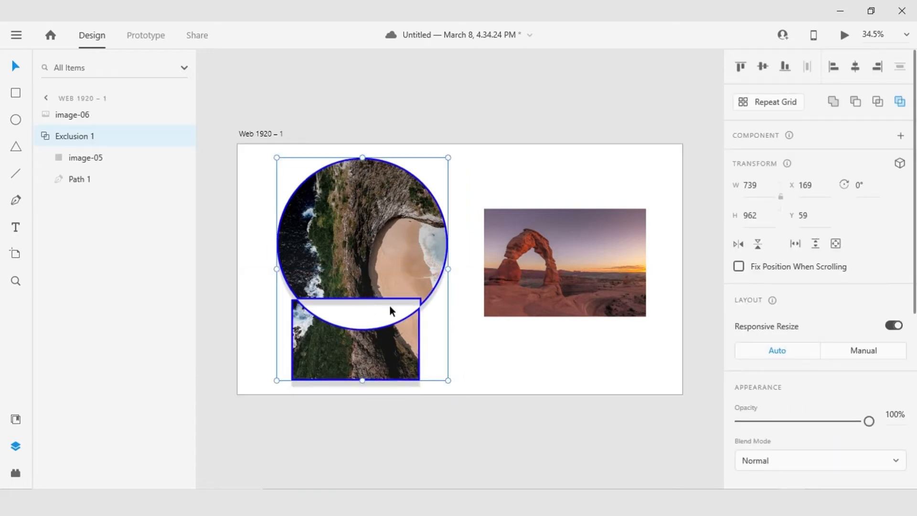
Flip the desert arch image horizontally, and flip it vertically and back again
click(556, 304)
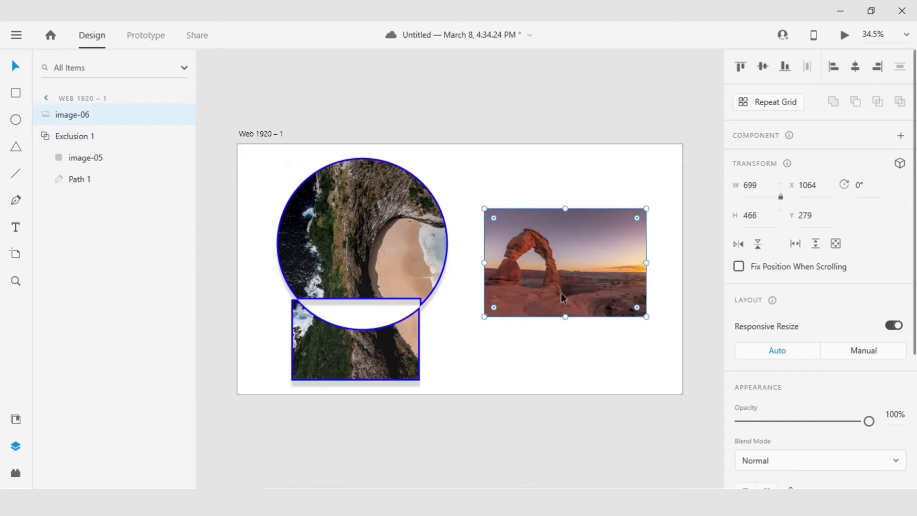
click(739, 246)
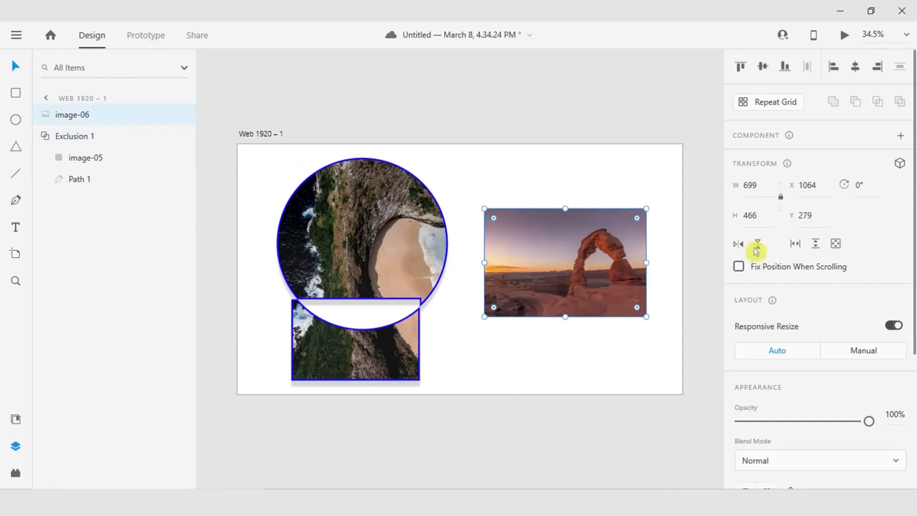
click(759, 245)
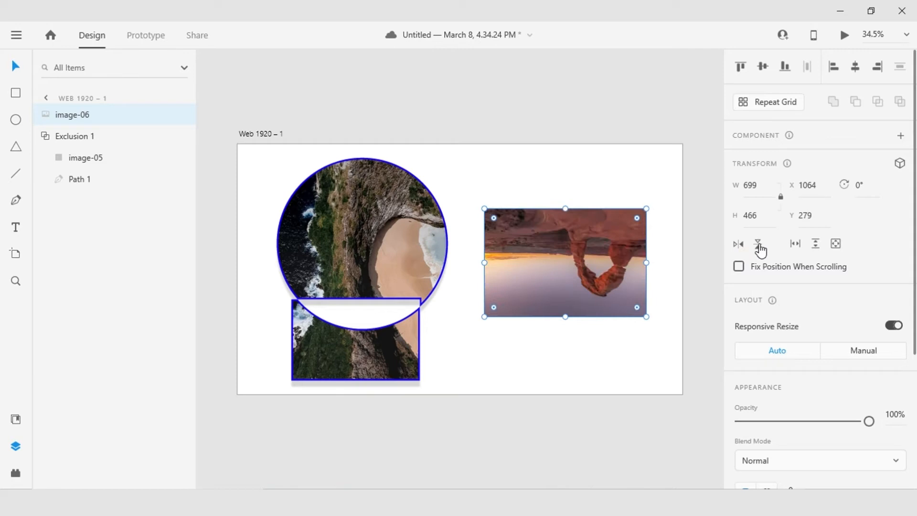
click(759, 244)
Move the desert arch image to the artboard's upper right, at about X 1142, Y 74
mouse_move(589, 239)
mouse_down()
mouse_move(609, 238)
mouse_move(601, 239)
mouse_up()
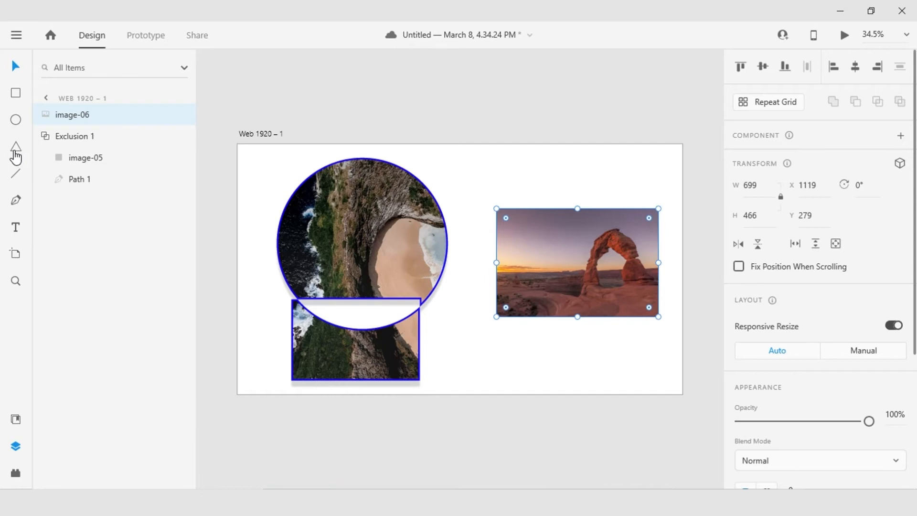
click(18, 126)
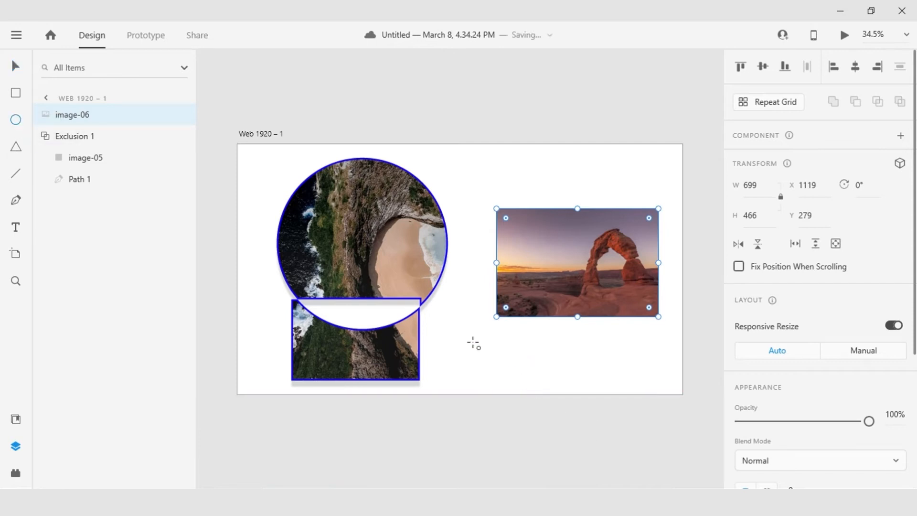
key(v)
drag(520, 295, 579, 237)
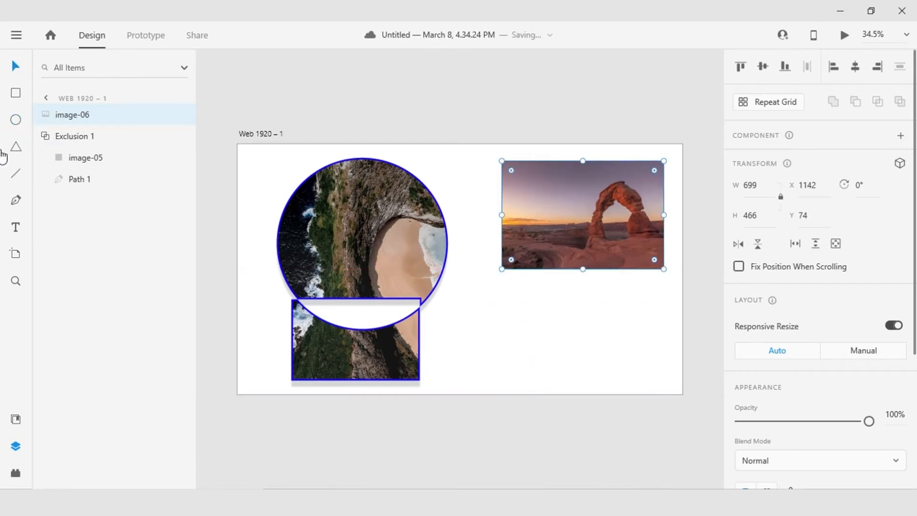
Draw a circle about 388 by 388 px below the desert arch image, at about X 1067, Y 602
click(21, 120)
mouse_move(520, 322)
mouse_down()
mouse_move(608, 414)
mouse_move(575, 381)
mouse_up()
key(ctrl+z)
key(v)
Copy the desert arch image and paste its appearance onto the empty circle
click(594, 242)
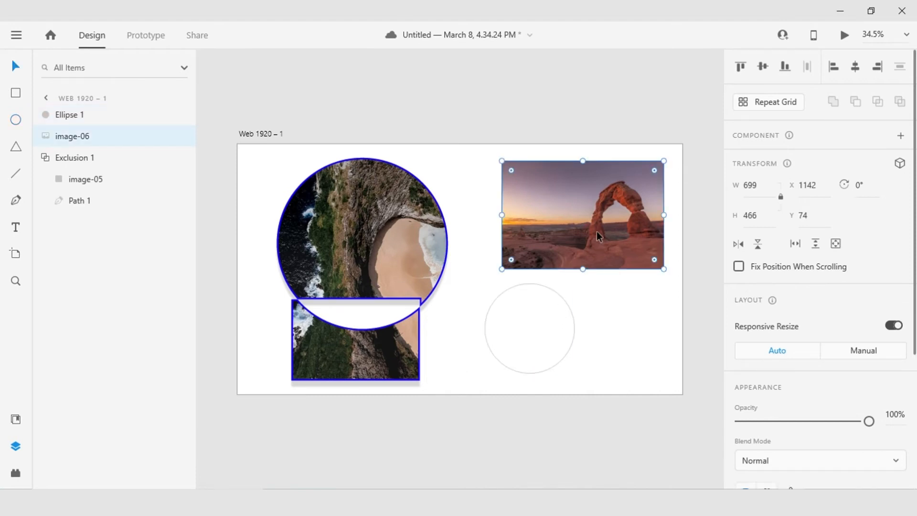
right_click(598, 229)
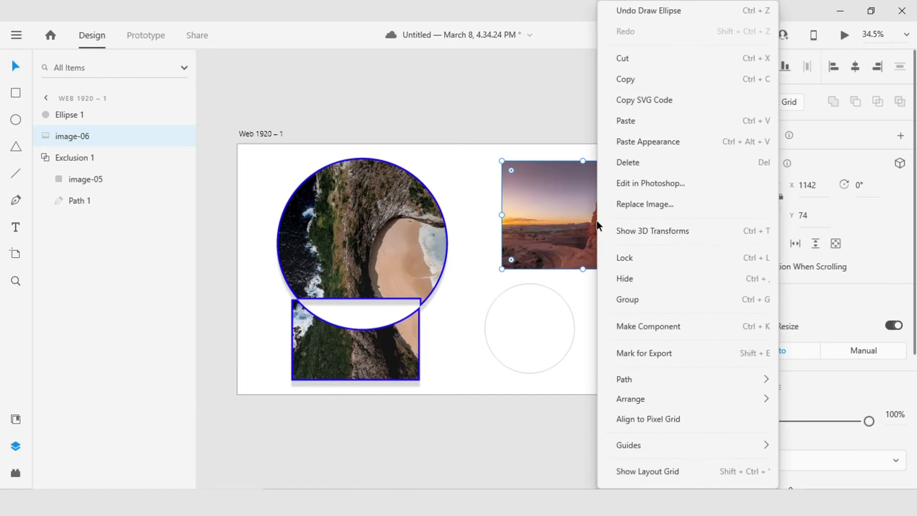
click(648, 80)
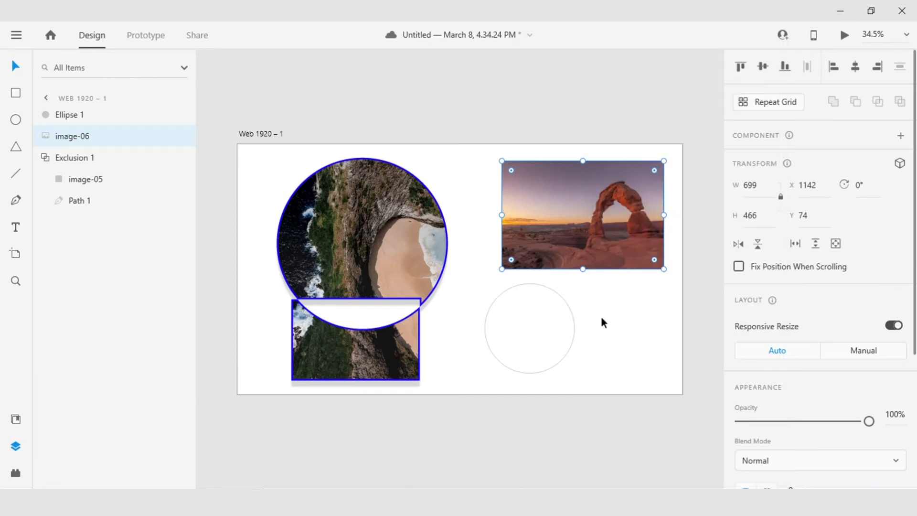
right_click(573, 312)
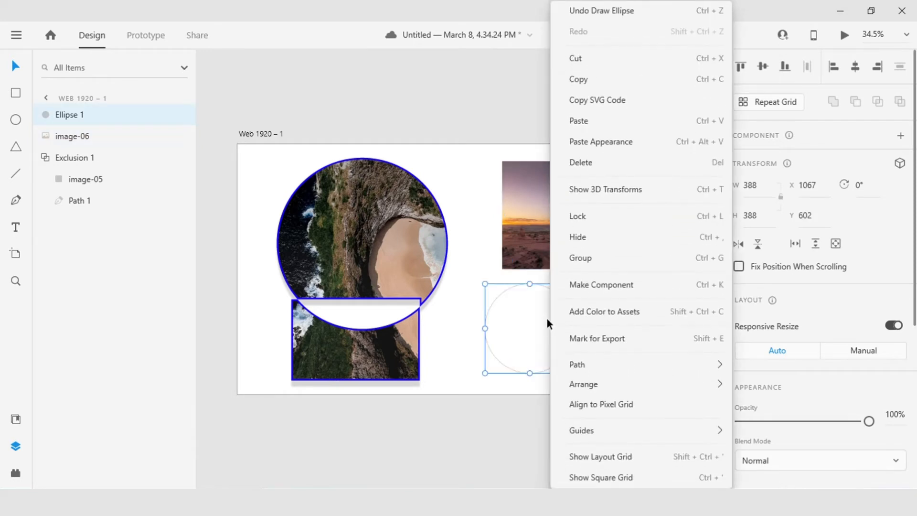
click(635, 145)
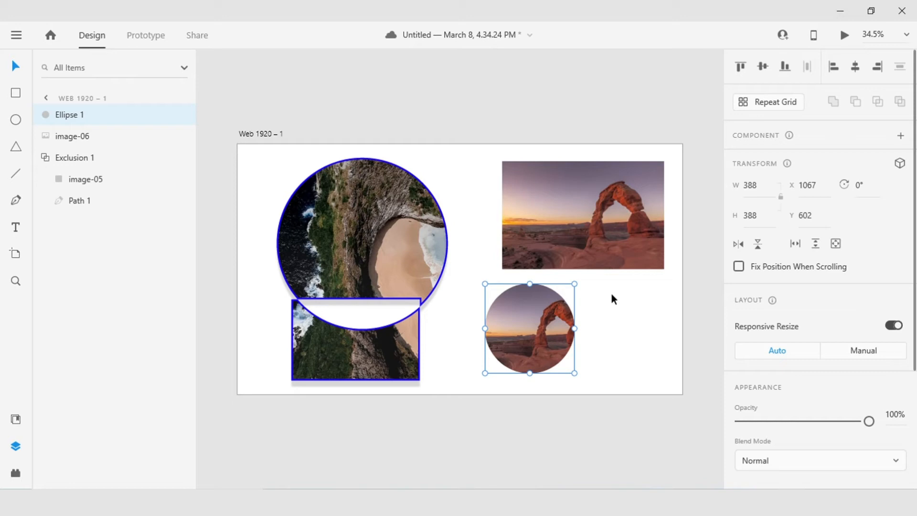
Shift the picture inside the circle so the rock arch sits in the middle of the crop
double_click(540, 334)
drag(540, 334, 515, 334)
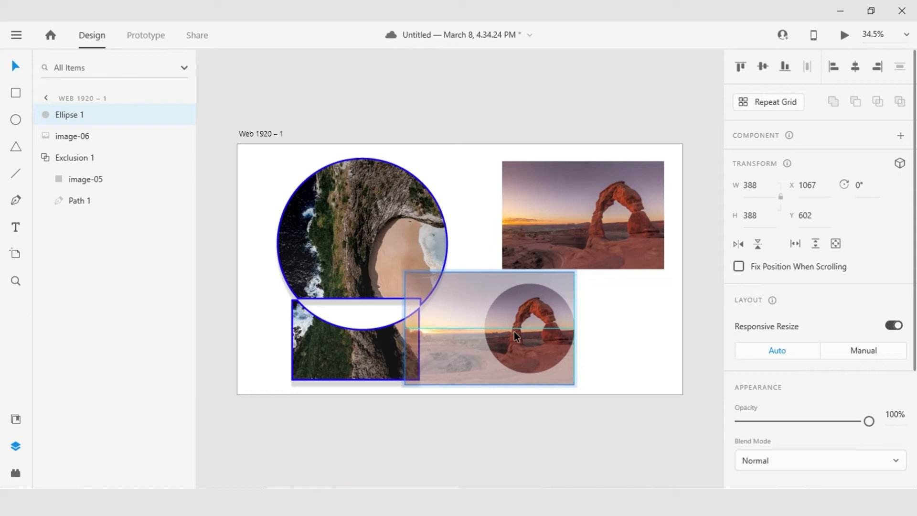
click(625, 360)
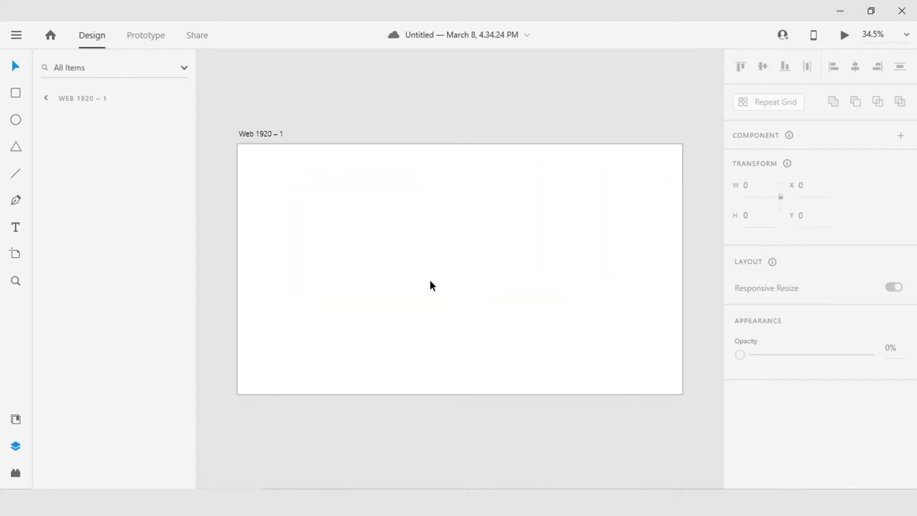
Add the text "Area text" at font size 100 and move it to about X 406, Y 111 on the empty artboard
click(19, 229)
click(358, 185)
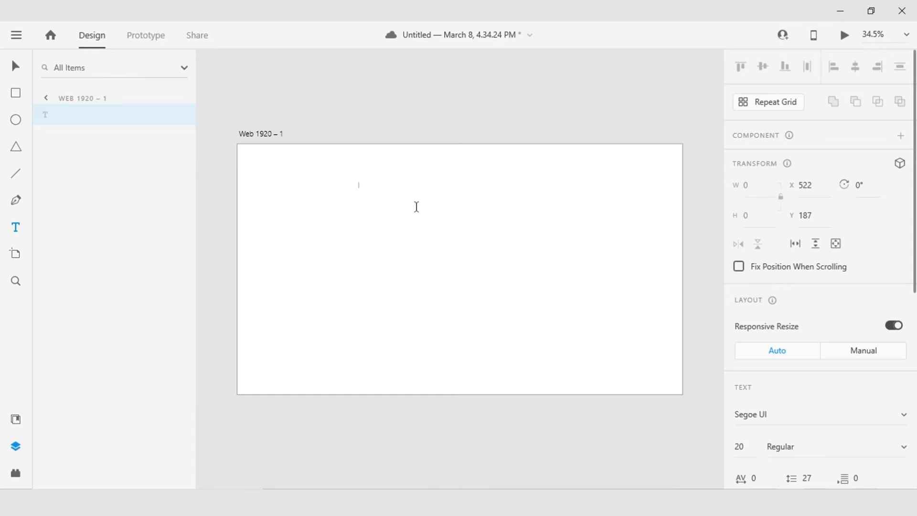
text(Area te)
key(ctrl+a)
click(748, 445)
text(100)
key(Return)
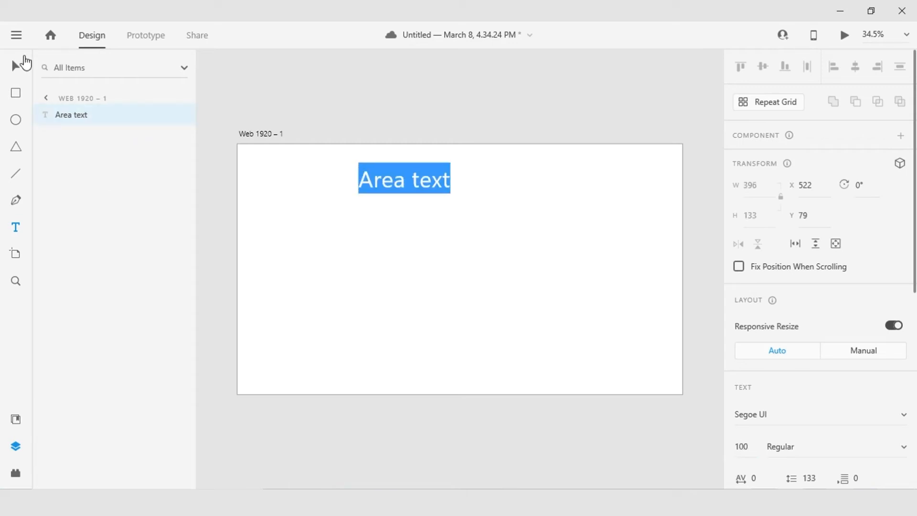
click(15, 65)
drag(422, 186, 394, 193)
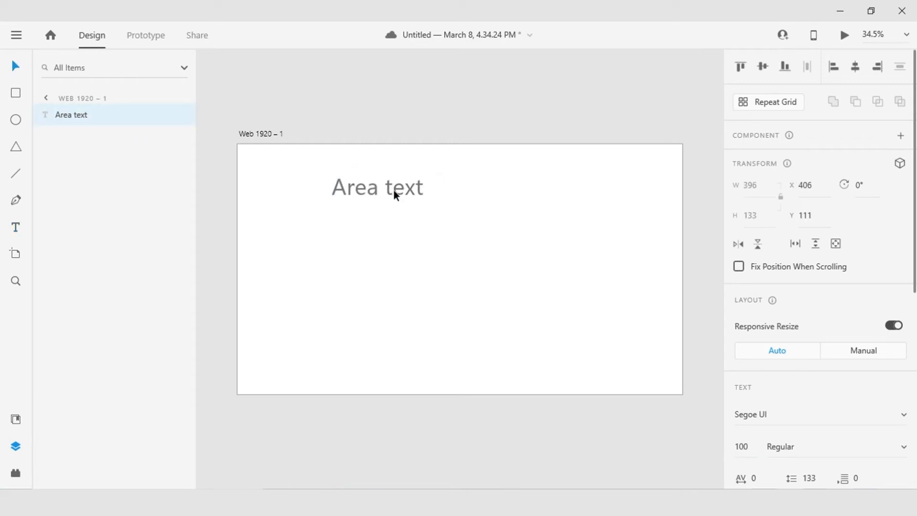
Add the text "Point text" on the artboard's right side, level it with "Area text", and save the document
click(16, 227)
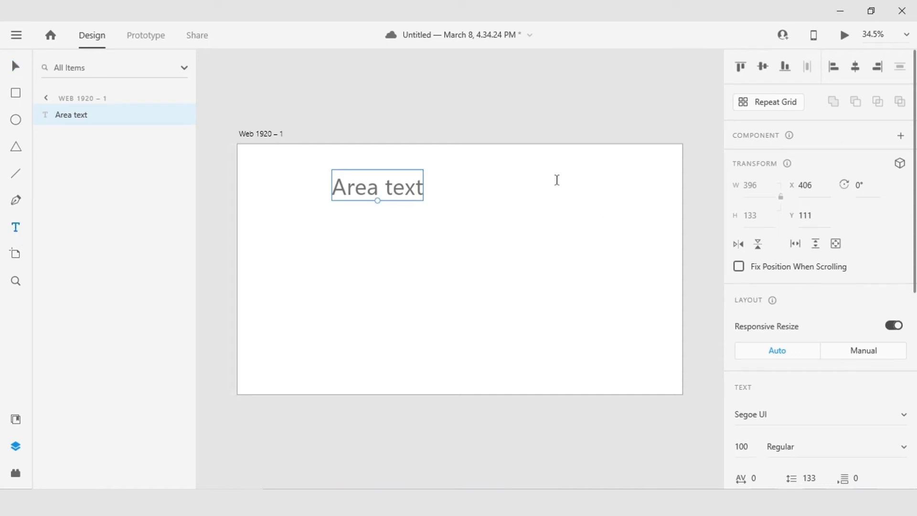
click(543, 183)
text(Point )
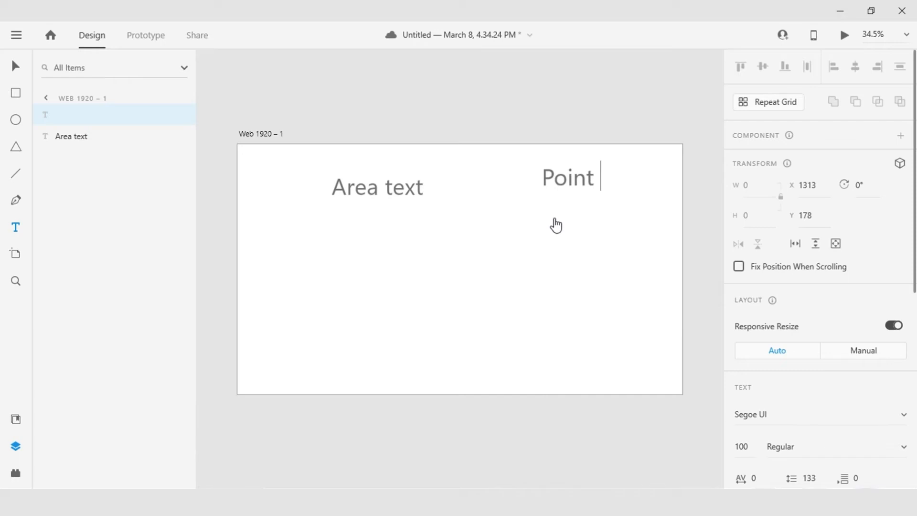
text(text)
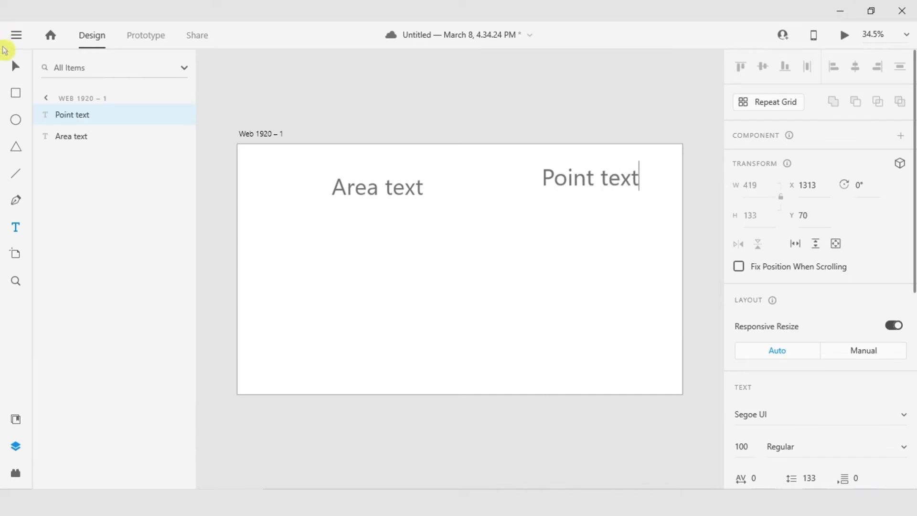
click(16, 65)
mouse_move(615, 176)
mouse_down()
mouse_move(606, 196)
mouse_move(604, 188)
mouse_up()
click(566, 288)
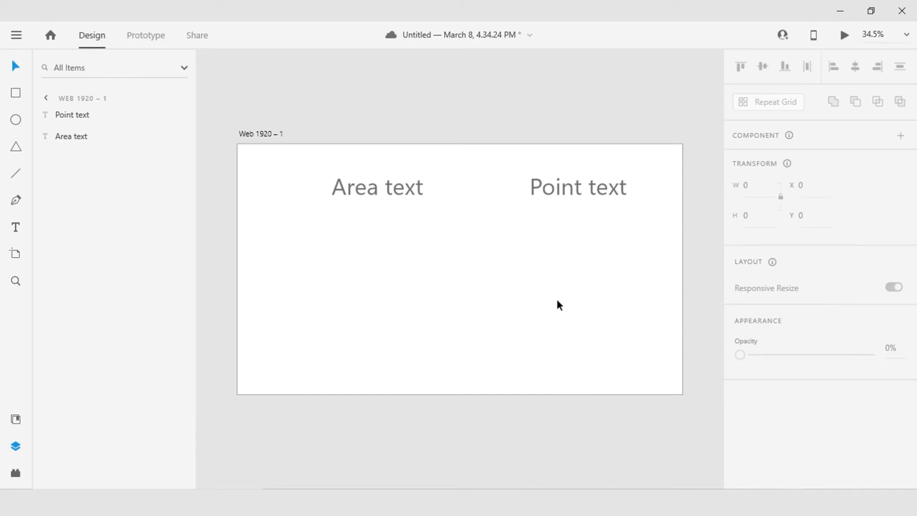
key(ctrl+s)
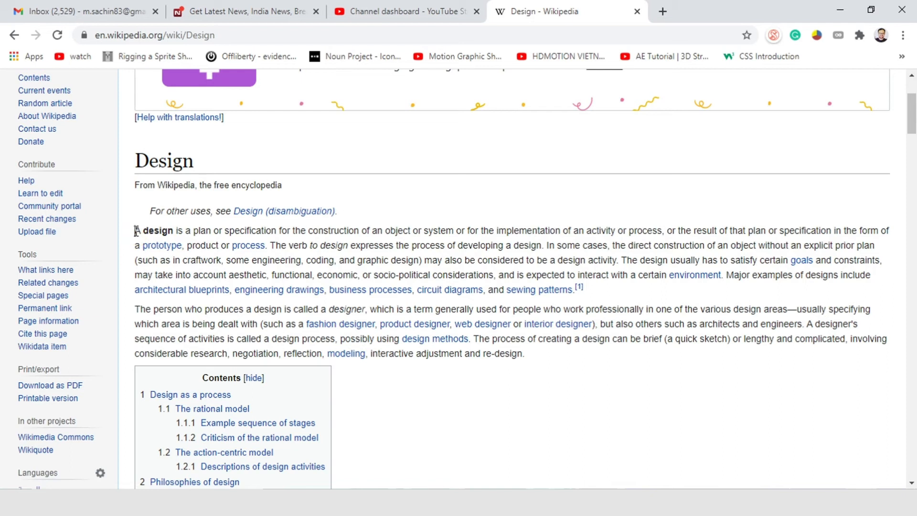
Copy the opening sentence of Wikipedia's Design article in the browser and paste it onto the artboard in Adobe XD
drag(136, 232, 269, 246)
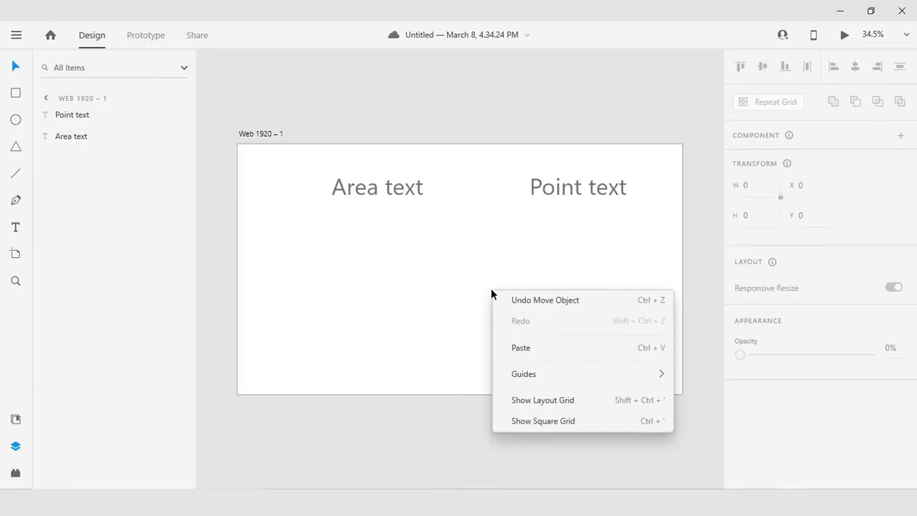
click(549, 353)
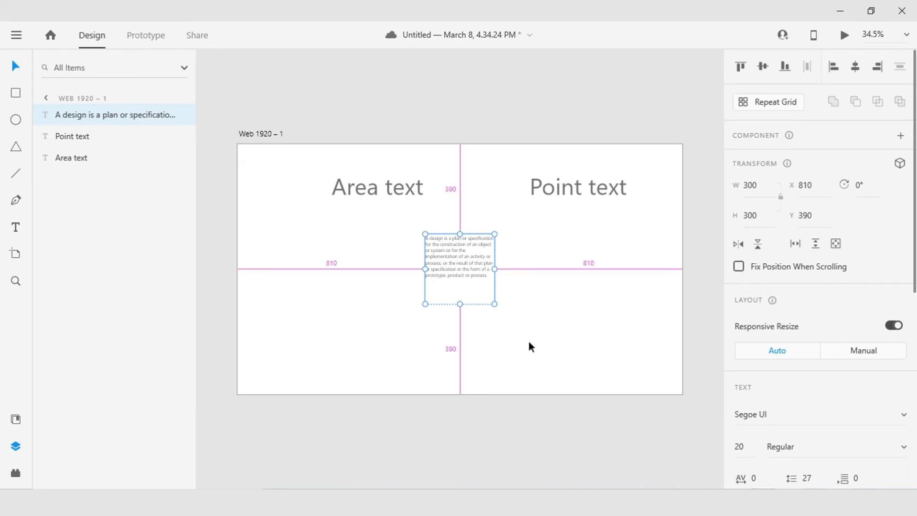
Resize the pasted paragraph's text box to about 287 by 188 px and fit its height to the full text
scroll(528, 340, up, 3)
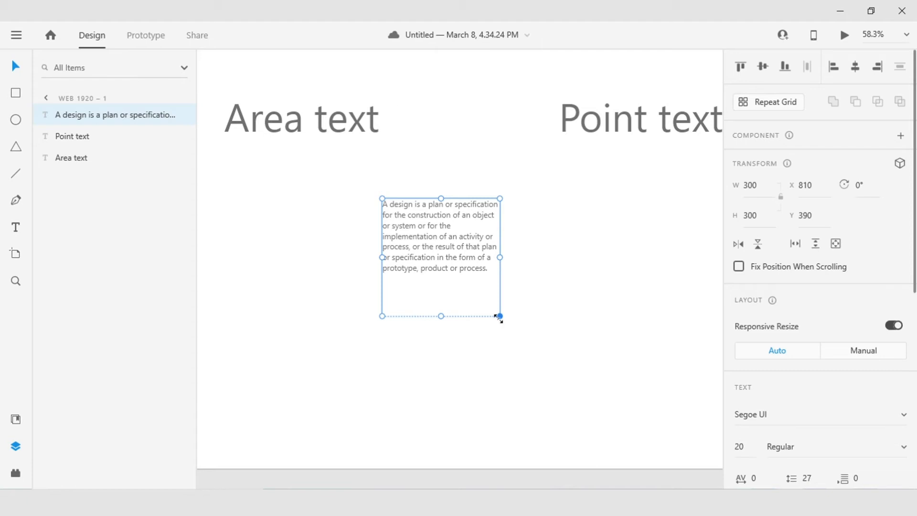
drag(500, 314, 494, 273)
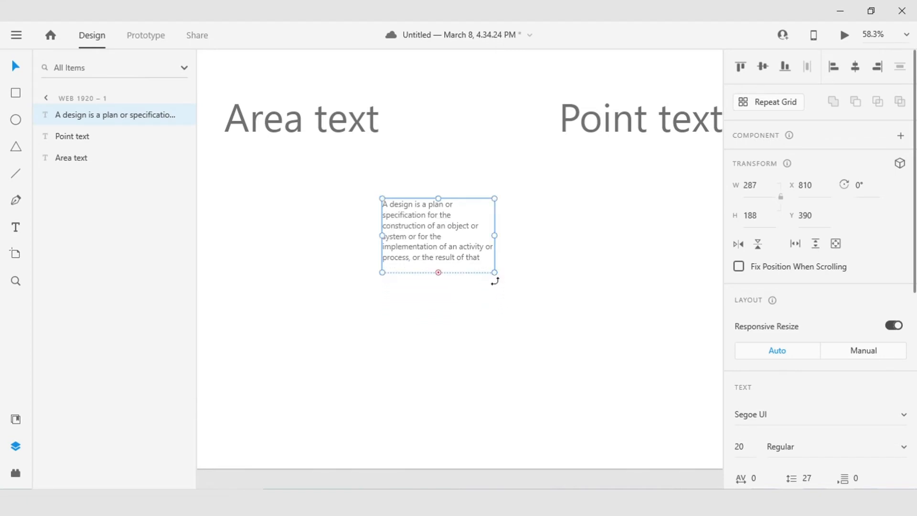
double_click(438, 272)
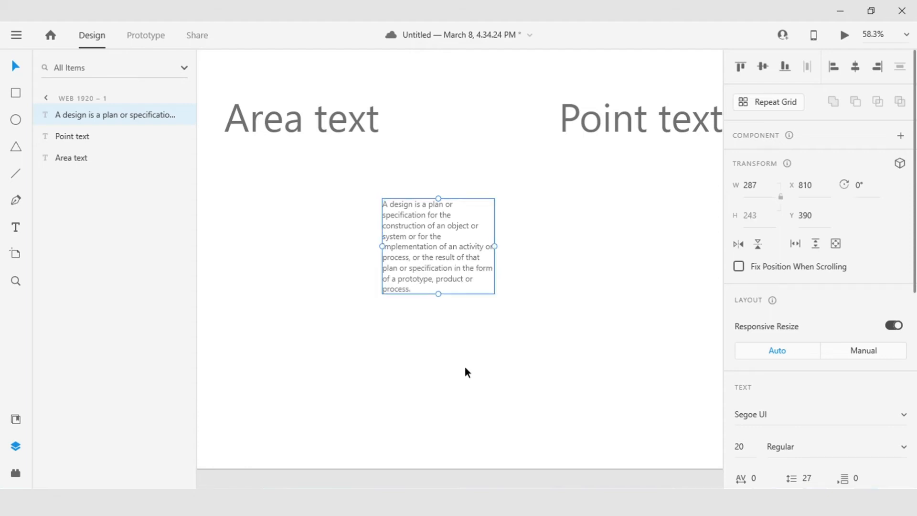
Move the pasted paragraph directly under the "Area text" heading, aligned at X 406, and widen its box to about 396 px
drag(463, 248, 305, 208)
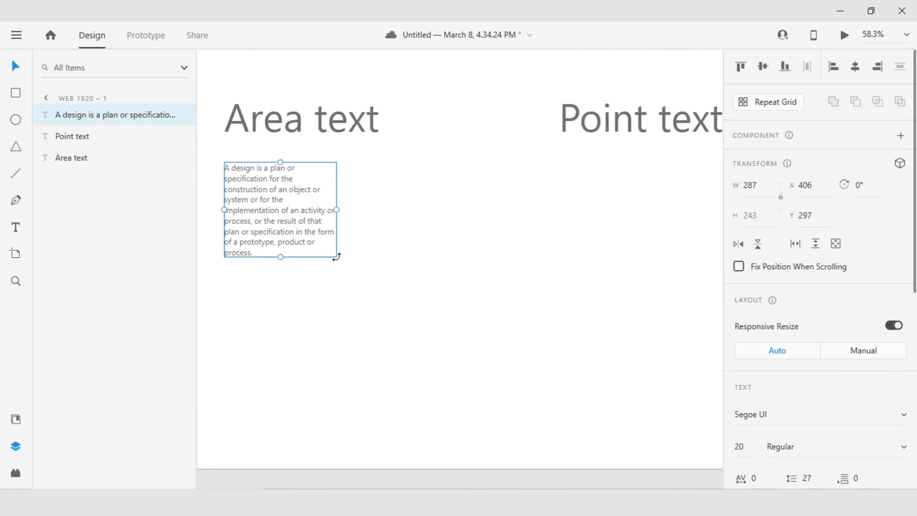
mouse_move(335, 258)
mouse_down()
mouse_move(342, 264)
mouse_move(335, 242)
mouse_up()
drag(336, 201, 378, 241)
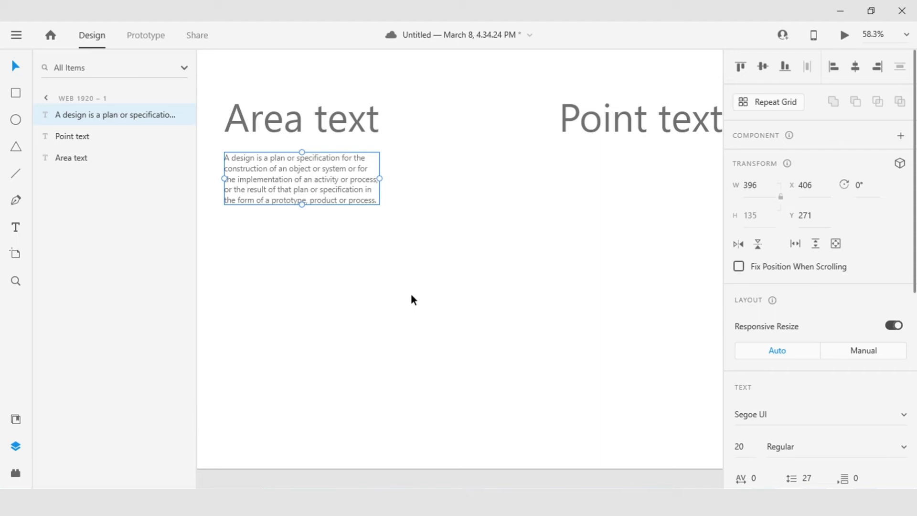
Add the two-line point text "What is / Design" beneath the "Point text" heading and save the document
scroll(412, 296, right, 1)
key(t)
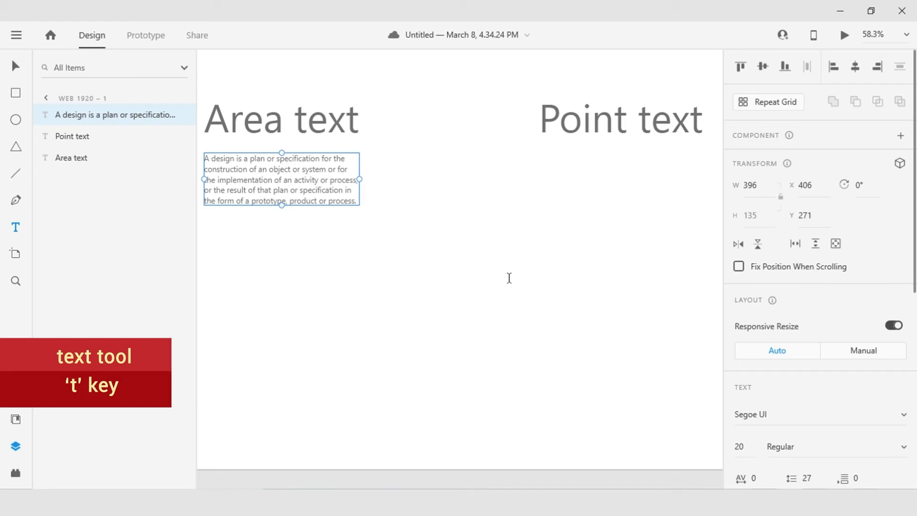
click(540, 181)
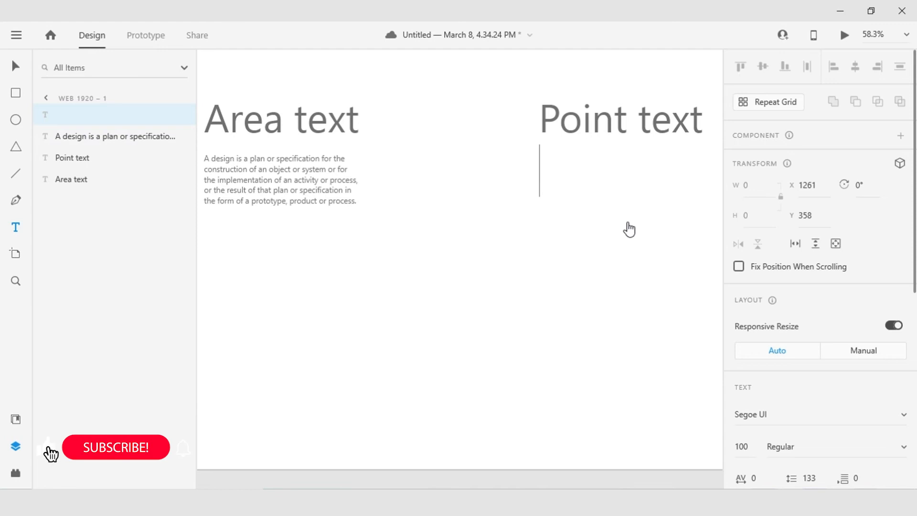
text(What is)
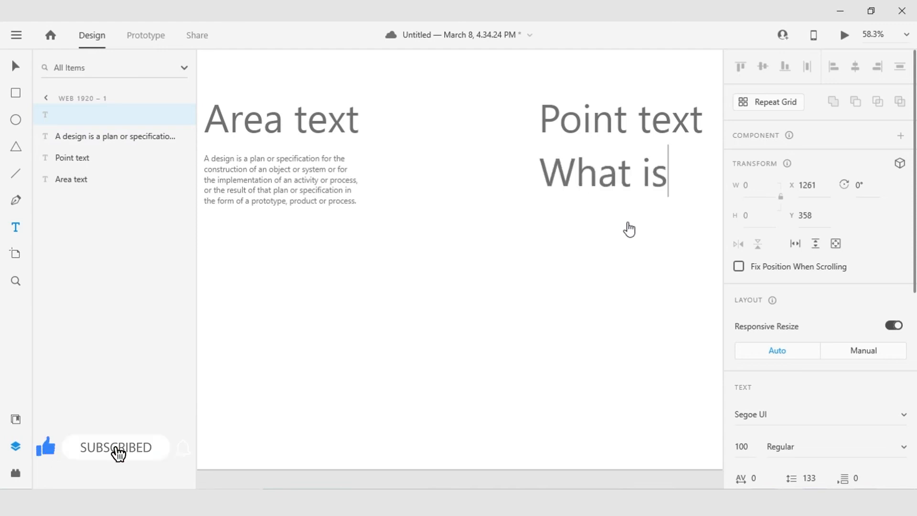
key(Return)
text(Design)
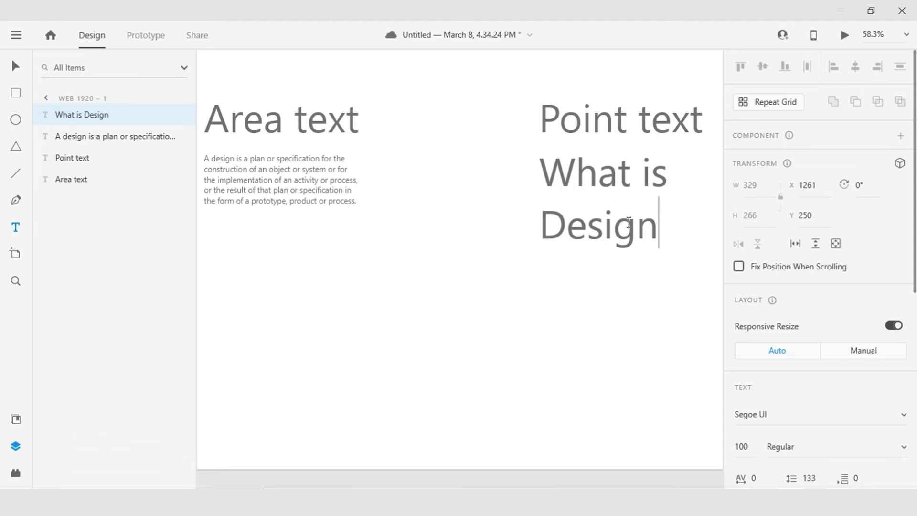
key(Escape)
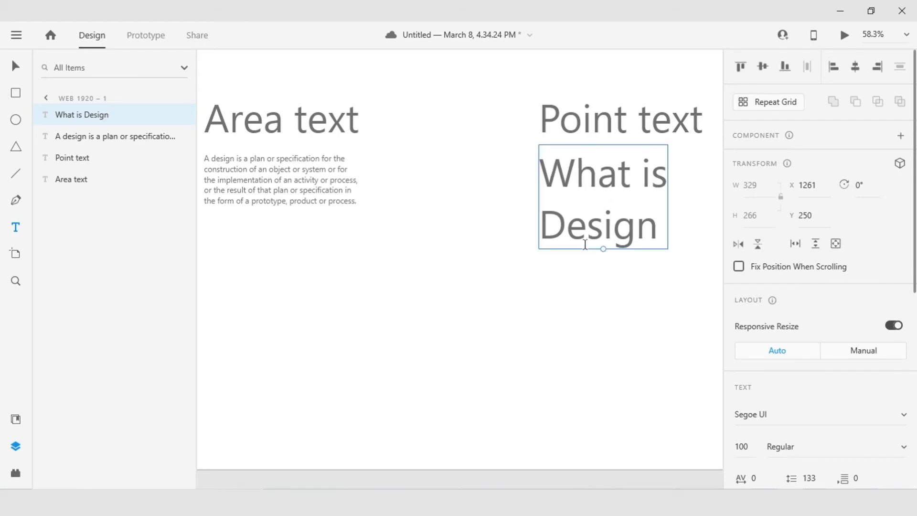
key(v)
key(ctrl+s)
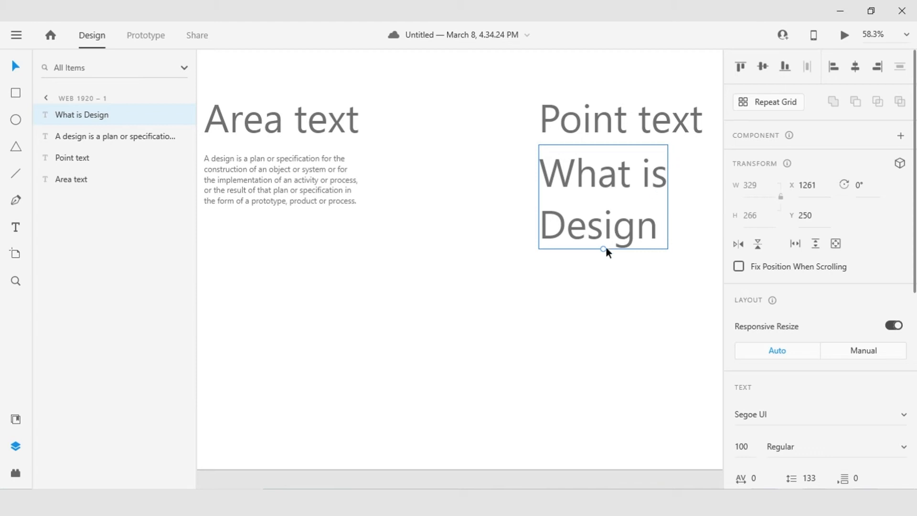
Scale the "What is Design" text down to font size 60 and move it to about X 1274, Y 259
drag(603, 248, 607, 209)
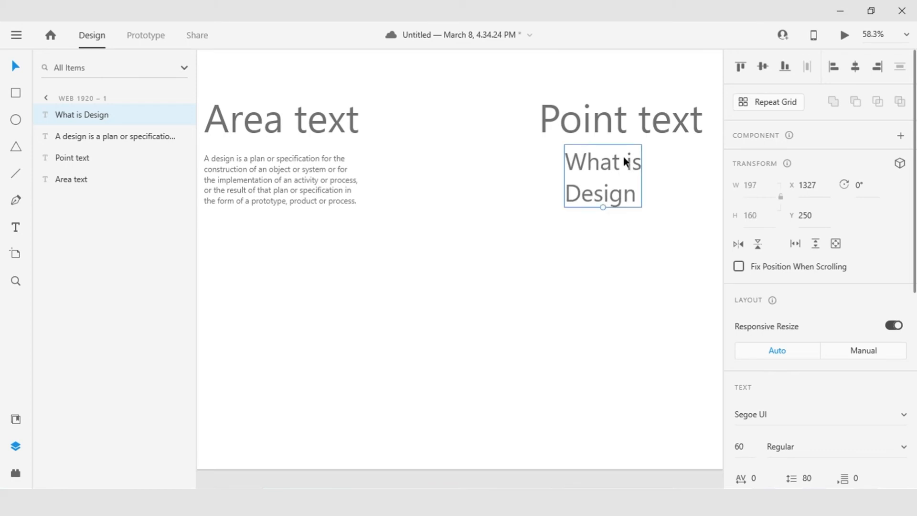
drag(614, 162, 593, 165)
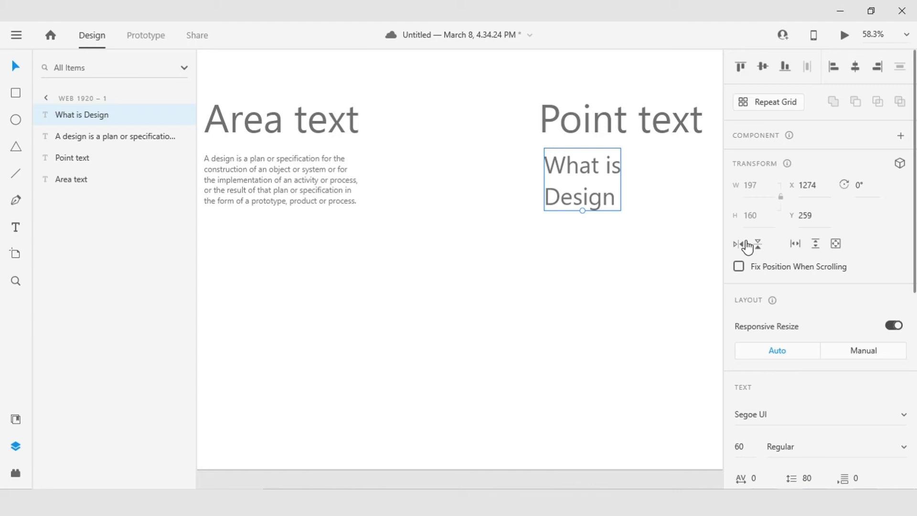
Convert the "What is Design" text to fixed size, widen its box to about 256 px, and fit its height to the text
scroll(829, 406, down, 5)
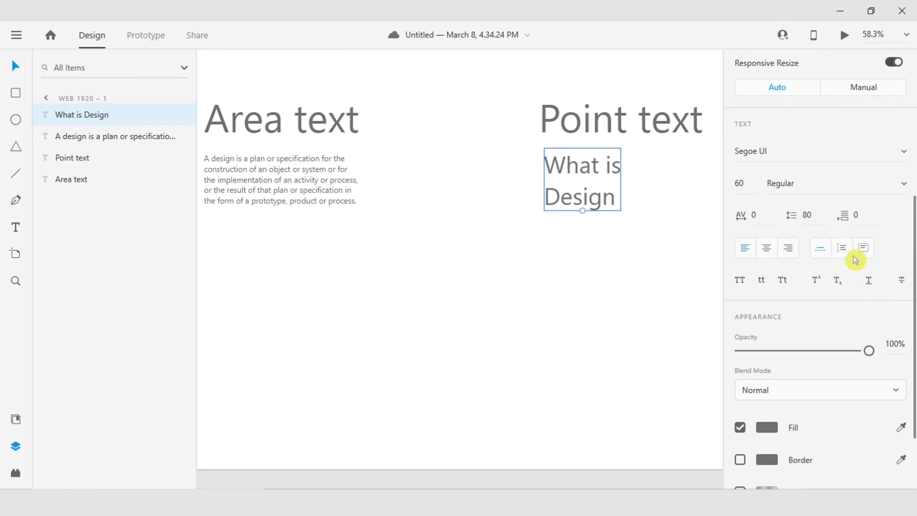
scroll(858, 253, down, 1)
click(866, 225)
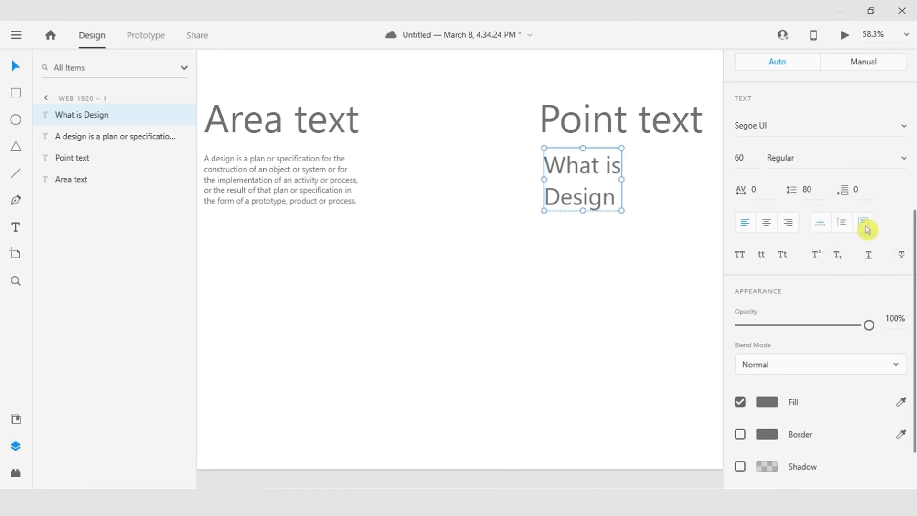
mouse_move(622, 179)
mouse_down()
mouse_move(656, 179)
mouse_move(628, 179)
mouse_up()
drag(594, 209, 597, 181)
double_click(595, 179)
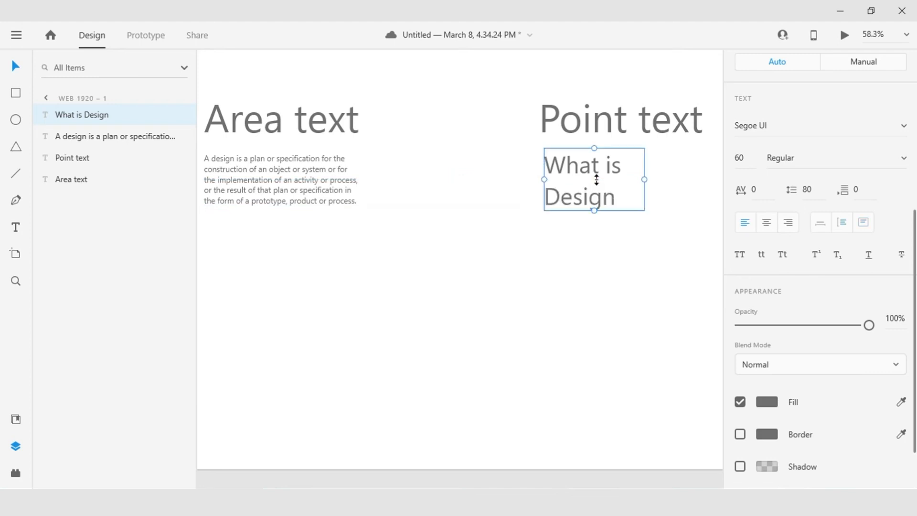
Try fixed size and auto height on the "What is Design" text box, and return it to auto width
click(863, 227)
click(843, 228)
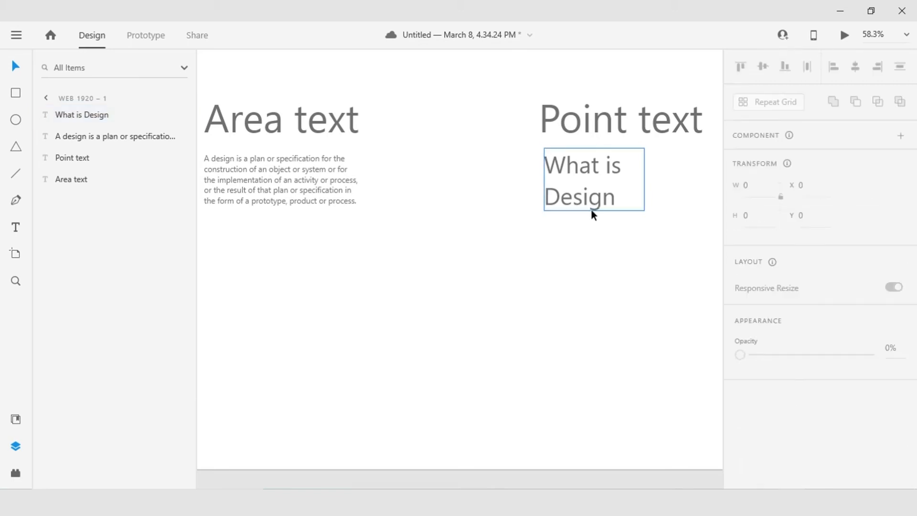
mouse_move(593, 208)
mouse_down()
mouse_move(594, 246)
mouse_move(602, 211)
mouse_up()
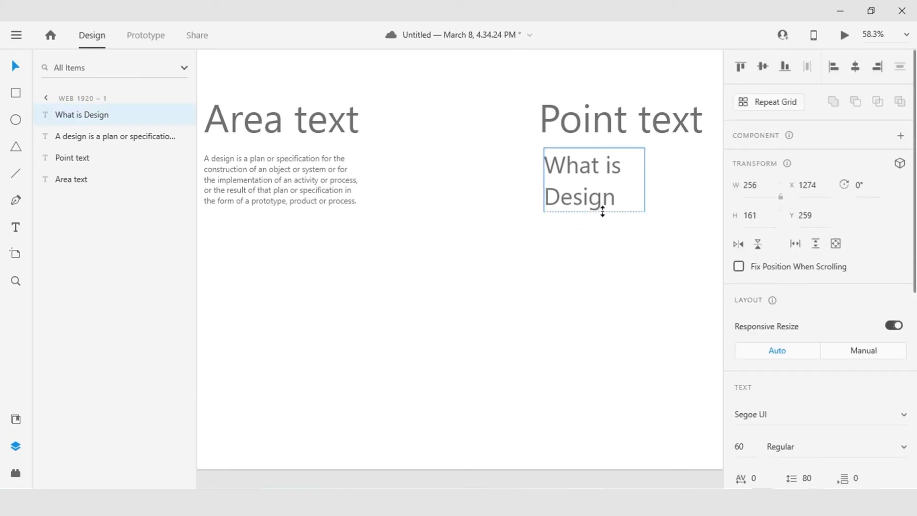
scroll(862, 291, down, 4)
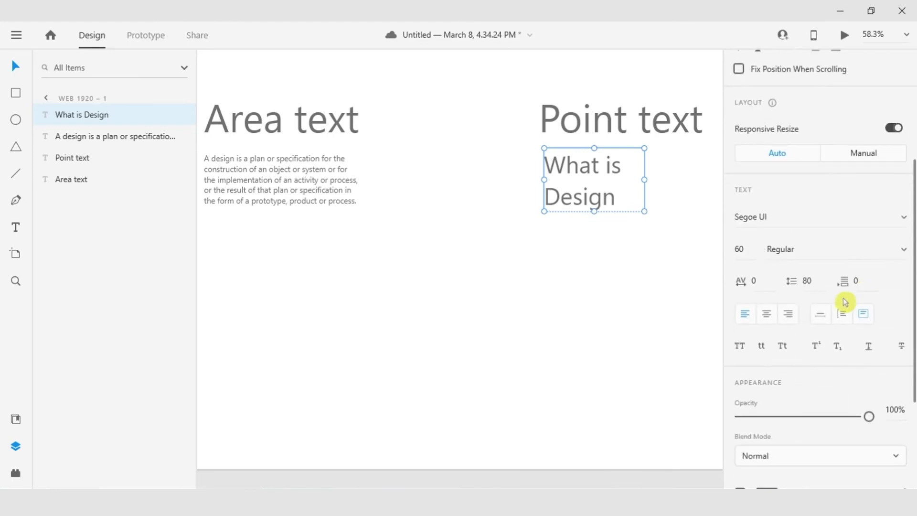
click(842, 313)
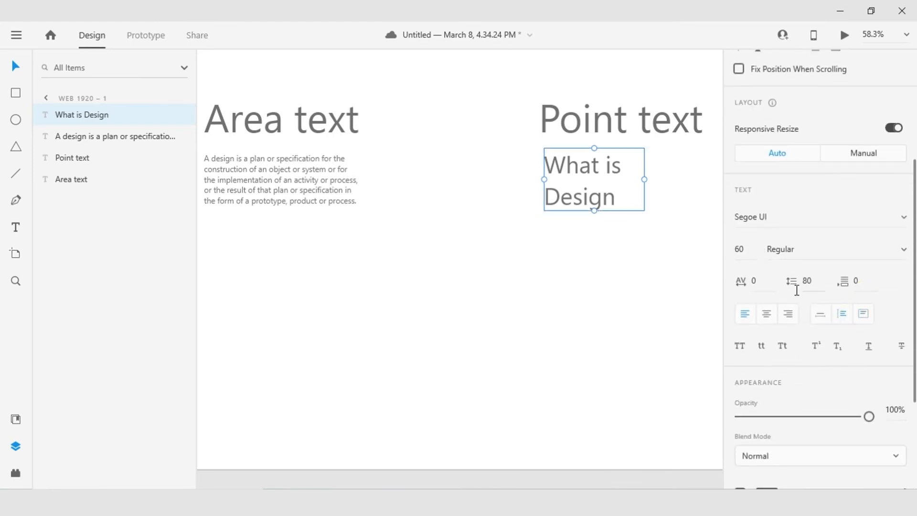
click(820, 317)
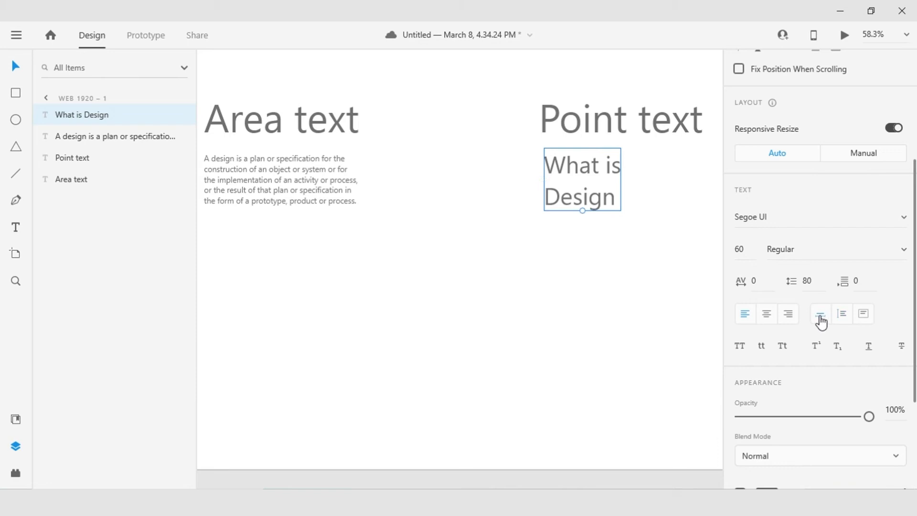
Scale the "What is Design" point text up to font size 67, lining it up with the heading above
mouse_move(583, 211)
mouse_down()
mouse_move(585, 248)
mouse_move(584, 221)
mouse_up()
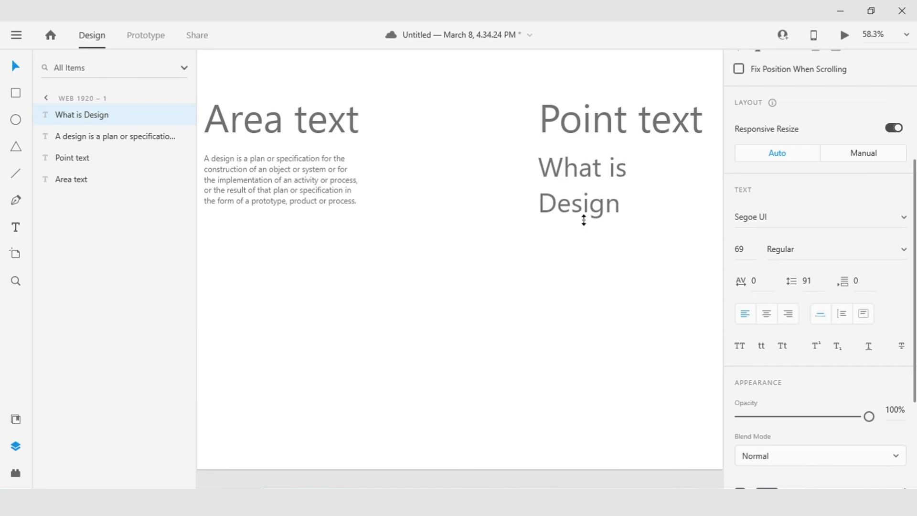
drag(584, 220, 583, 219)
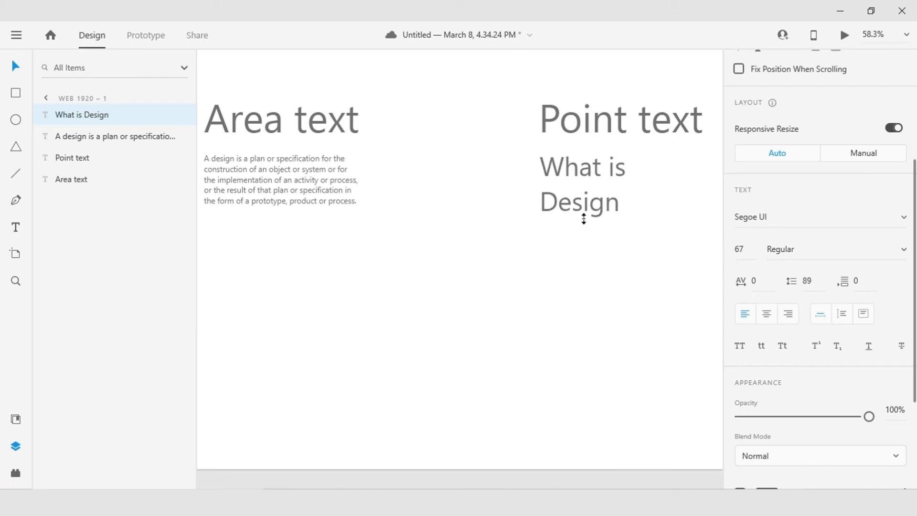
click(334, 186)
click(605, 205)
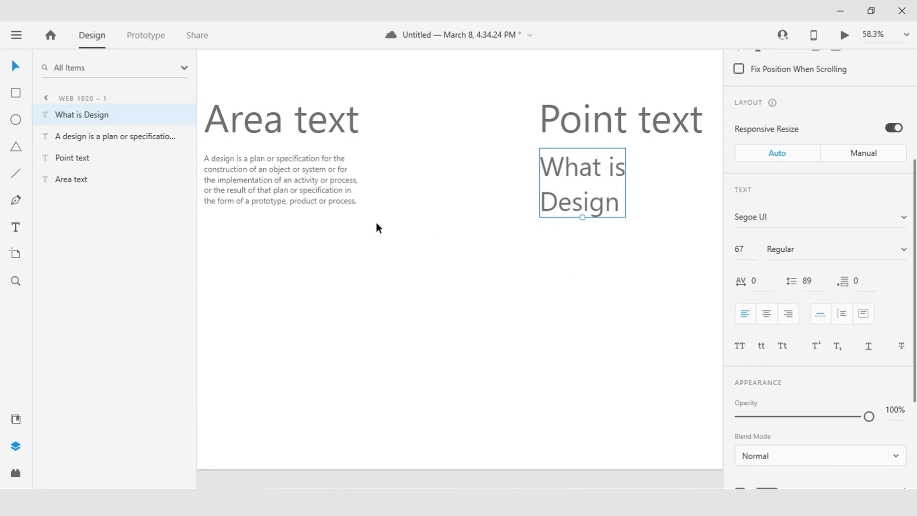
Change the font of the paragraph under "Area text" to Montserrat
click(355, 201)
scroll(325, 245, up, 5)
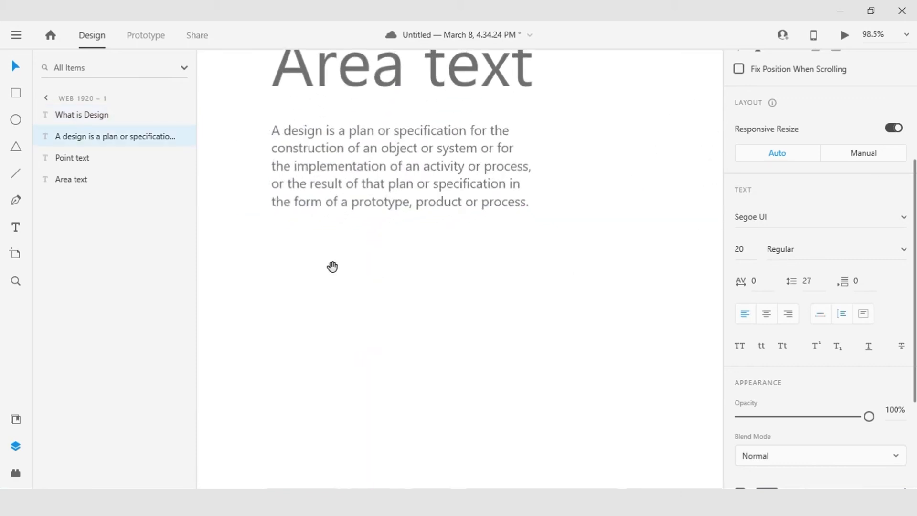
drag(332, 267, 354, 325)
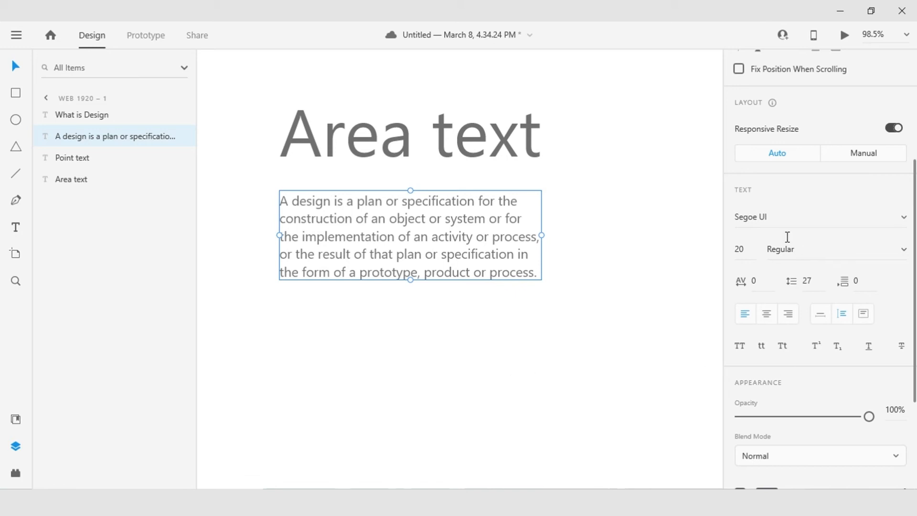
click(775, 221)
text(Mon)
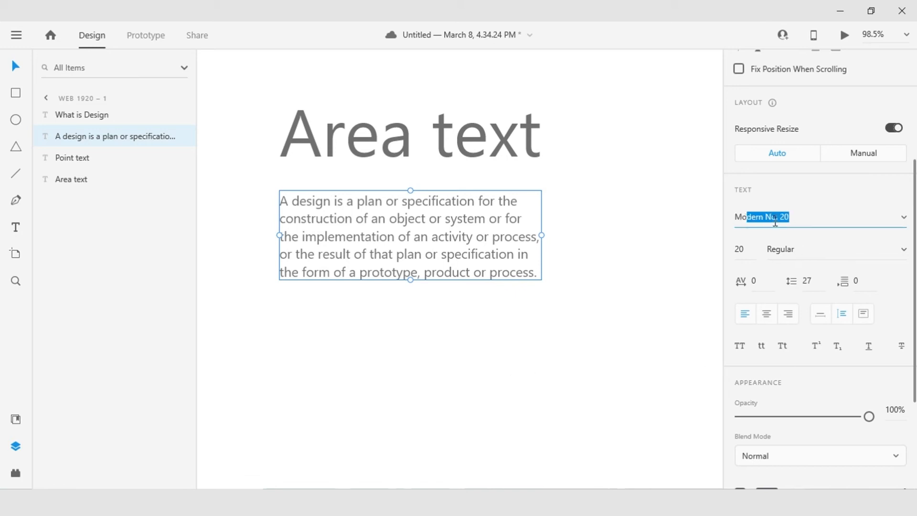
text(t)
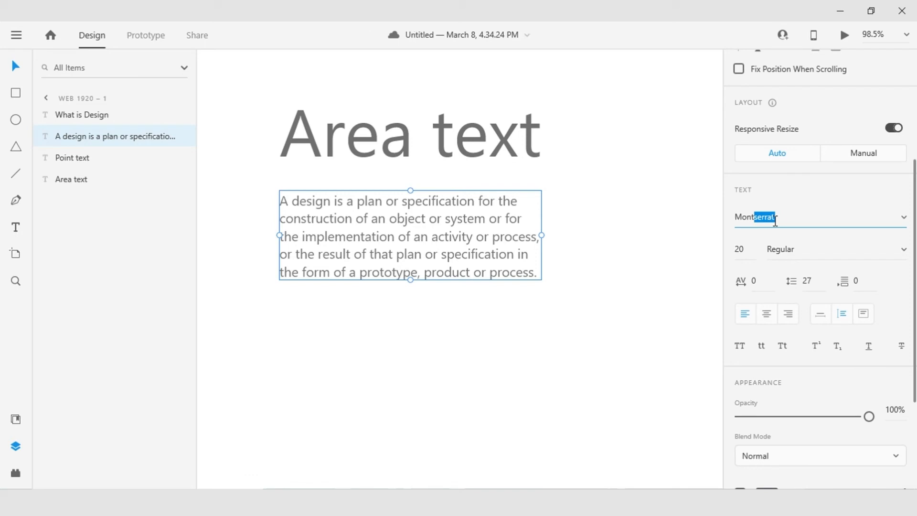
key(Tab)
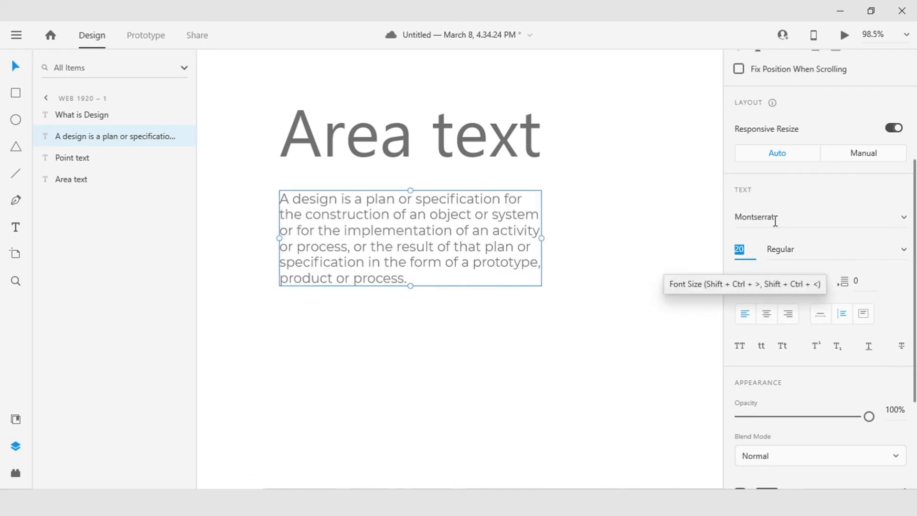
Increase the paragraph's font size to 24, also trying a larger size in a step of 10
key(Up)
key(Up)
key(Up)
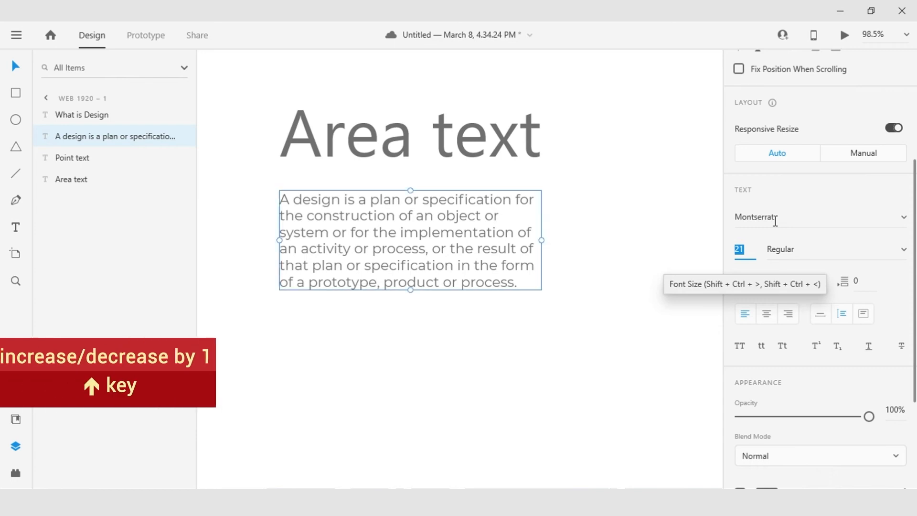
key(Up)
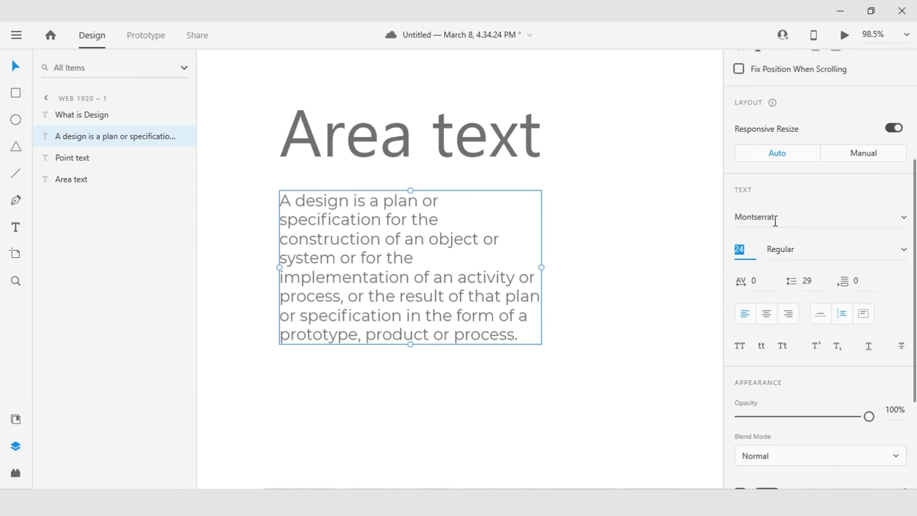
key(shift+Up)
key(shift+Down)
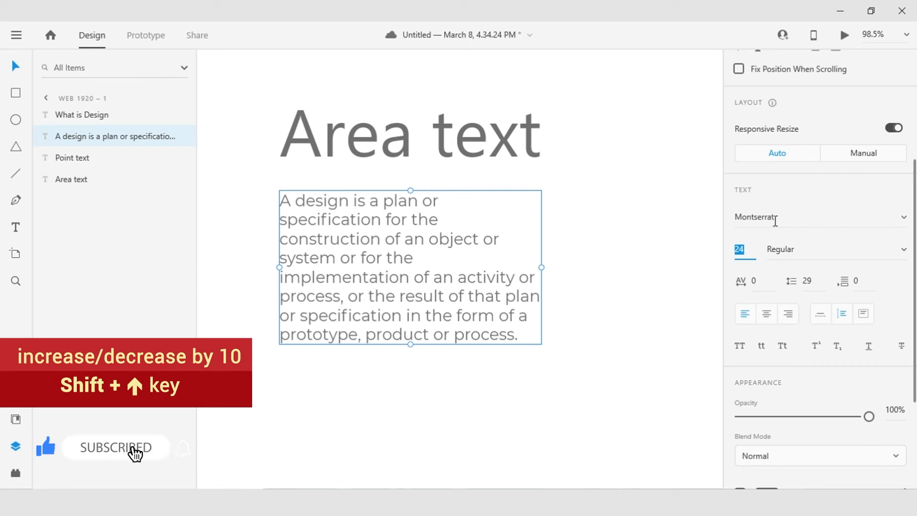
Widen the paragraph's text box slightly so "specification" fits on the first line, and extend its height just below the last line
double_click(426, 189)
key(Escape)
mouse_move(543, 266)
mouse_down()
mouse_move(567, 268)
mouse_move(544, 266)
mouse_up()
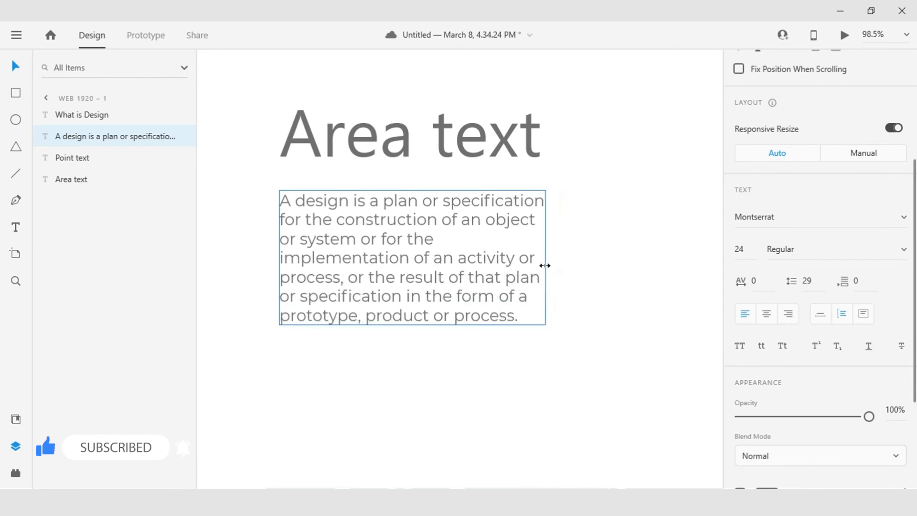
mouse_move(412, 324)
mouse_down()
mouse_move(410, 366)
mouse_move(410, 325)
mouse_move(412, 337)
mouse_up()
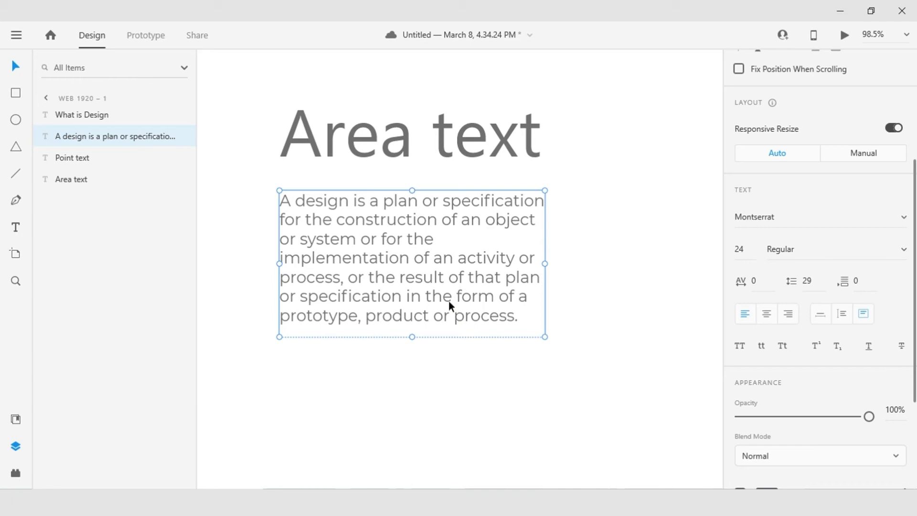
Try centre alignment on the paragraph and set it back to left alignment
click(764, 315)
click(745, 314)
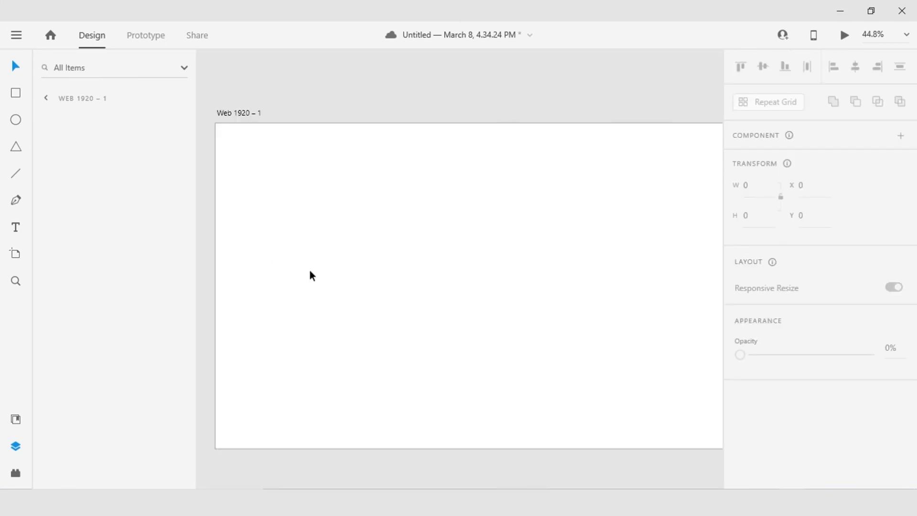
Draw a rectangle about 823 by 433 px at about X 334, Y 191 on the empty Web 1920 artboard
scroll(309, 273, up, 2)
scroll(312, 276, down, 1)
click(16, 102)
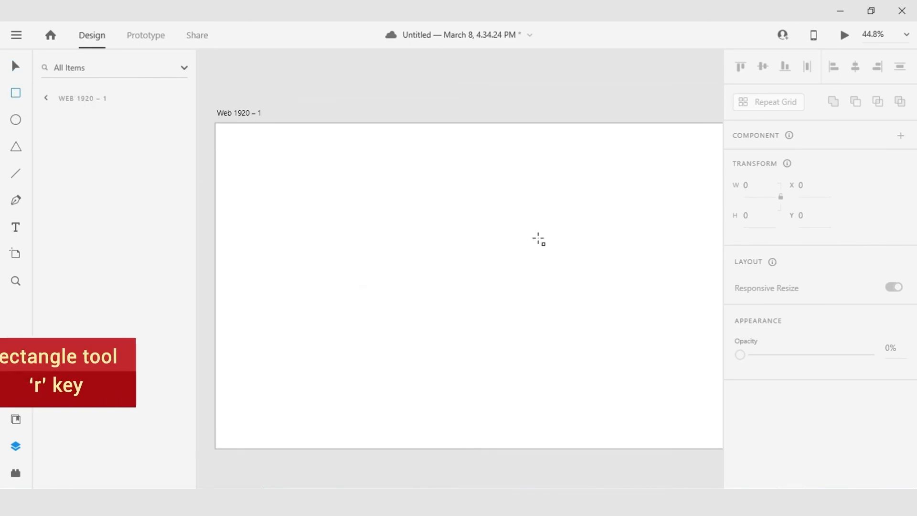
drag(317, 182, 565, 311)
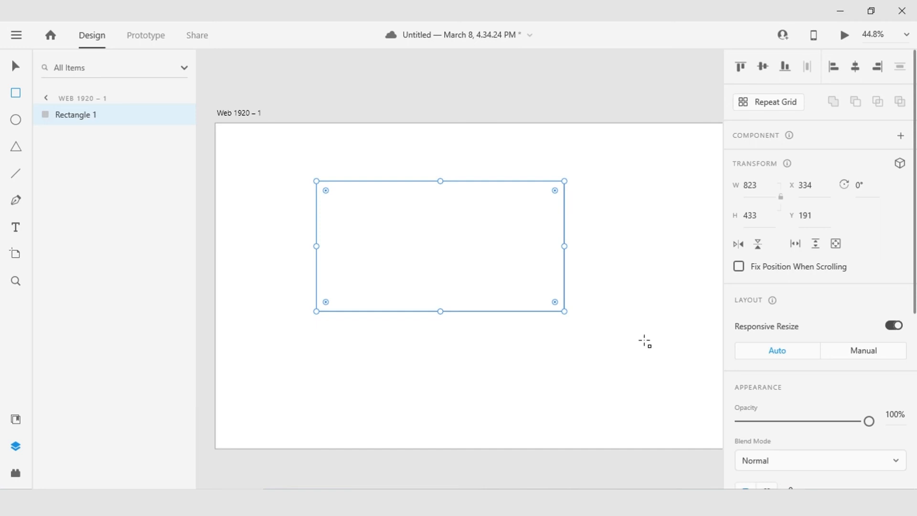
key(v)
scroll(803, 397, down, 3)
scroll(804, 397, down, 3)
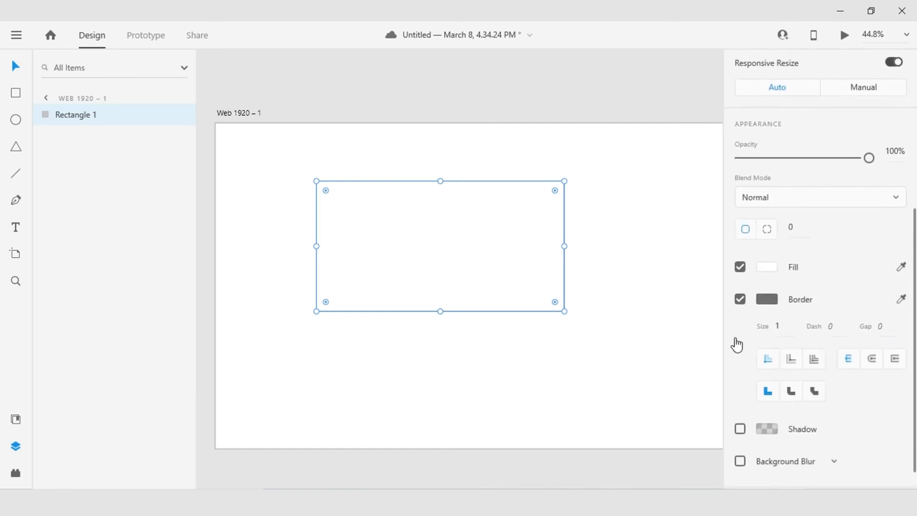
Save the document and fill the rectangle with the solid blue #34A7FF
key(ctrl+s)
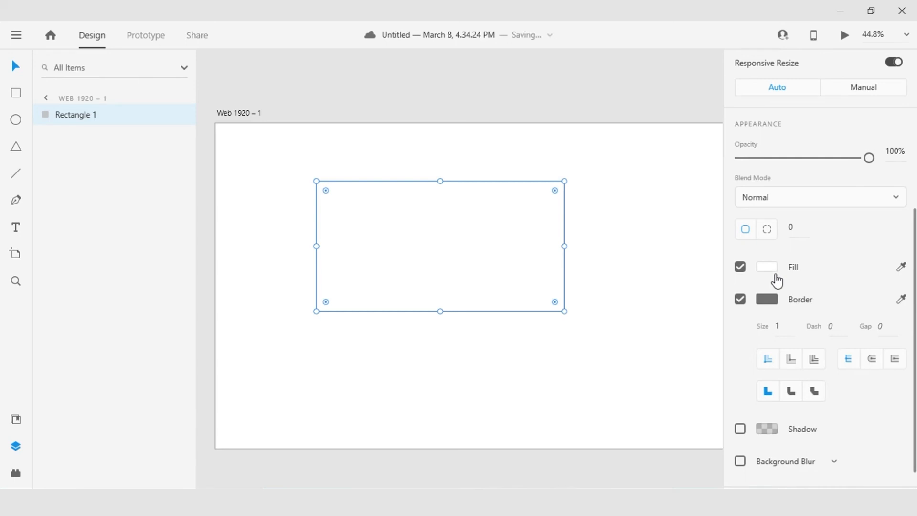
click(773, 270)
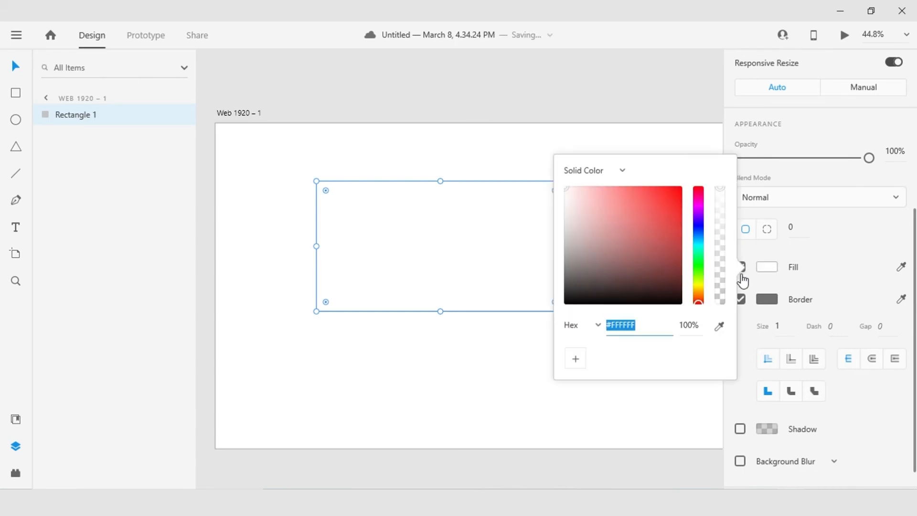
click(699, 227)
drag(699, 229, 698, 238)
drag(638, 214, 658, 180)
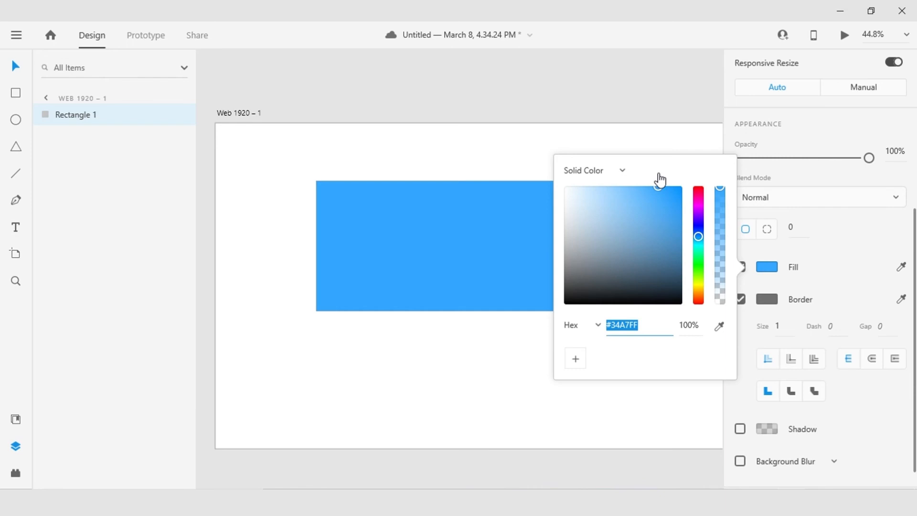
click(767, 268)
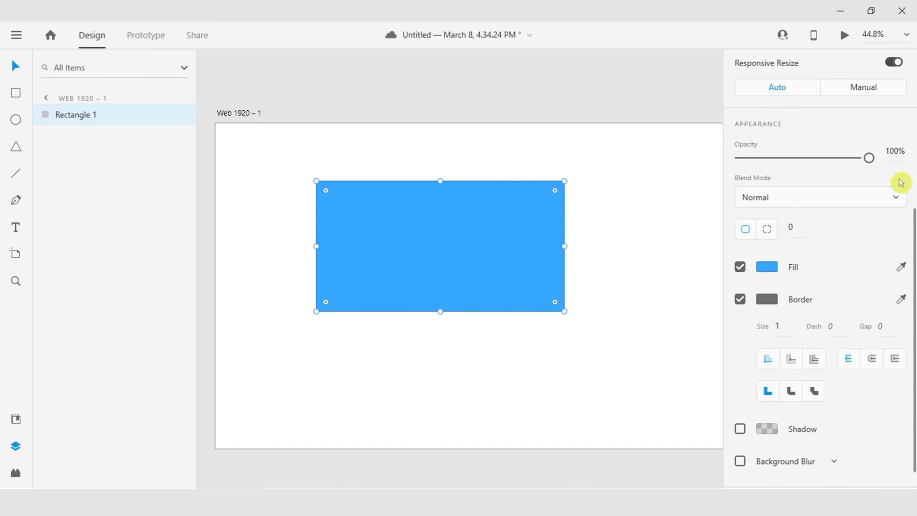
Try opacities of 50%, 90% and 20% on the blue rectangle and leave it at 50%
click(869, 159)
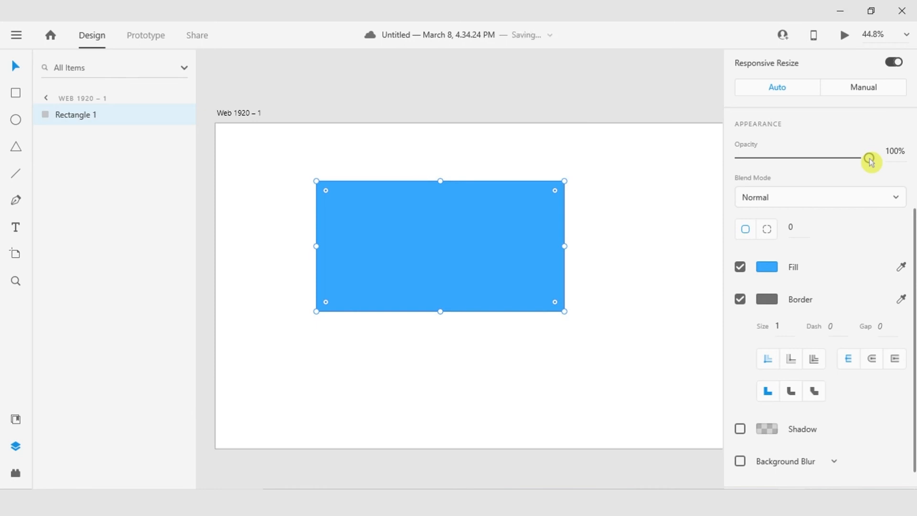
drag(870, 159, 806, 162)
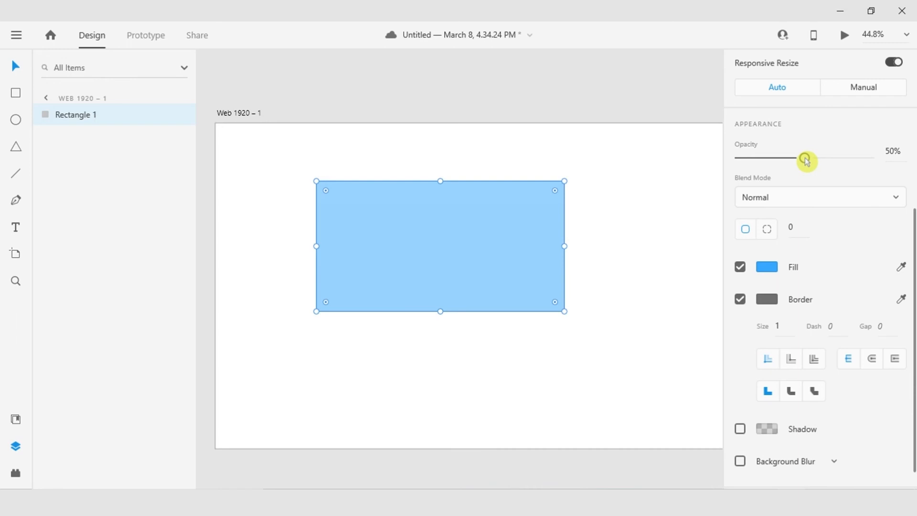
key(ctrl+z)
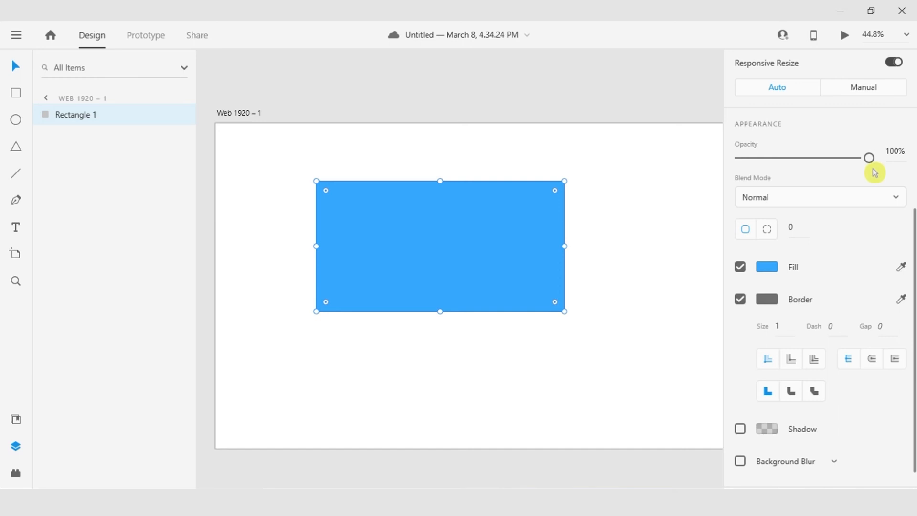
key(5)
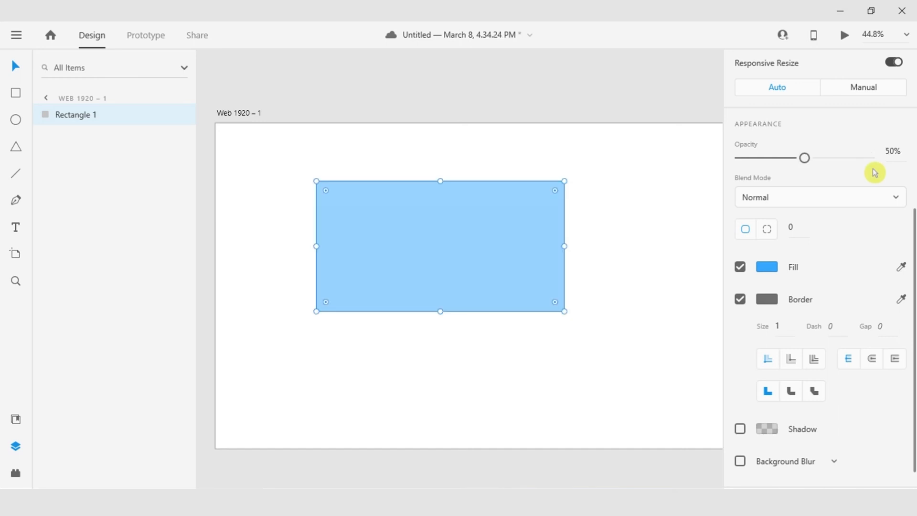
key(9)
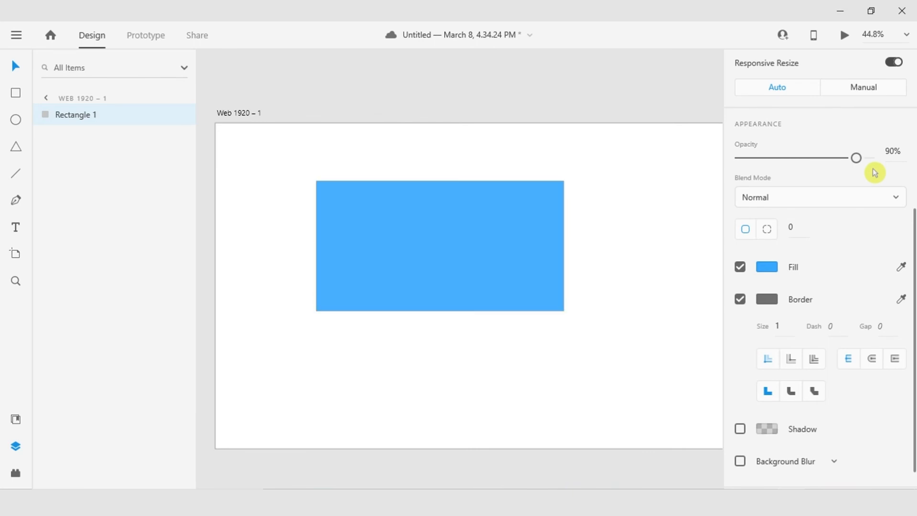
key(2)
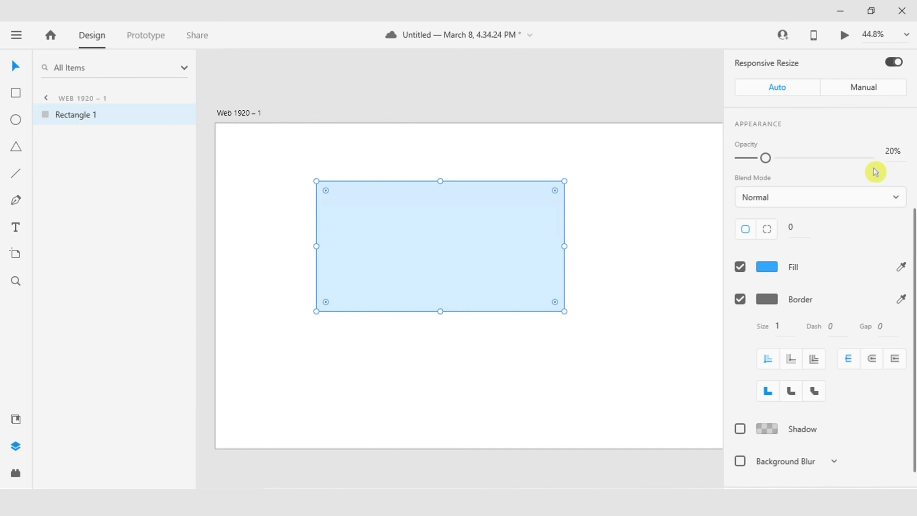
key(5)
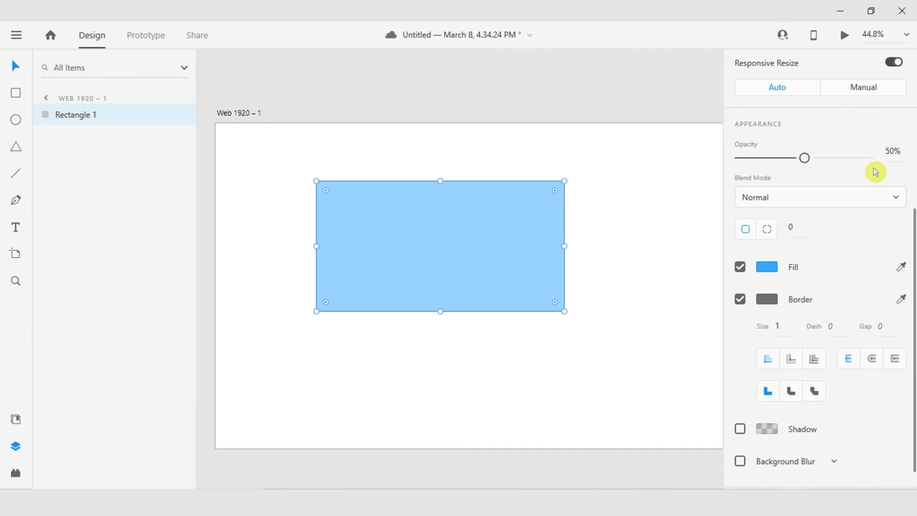
Set the rectangle's border colour to dark navy #071954
click(767, 301)
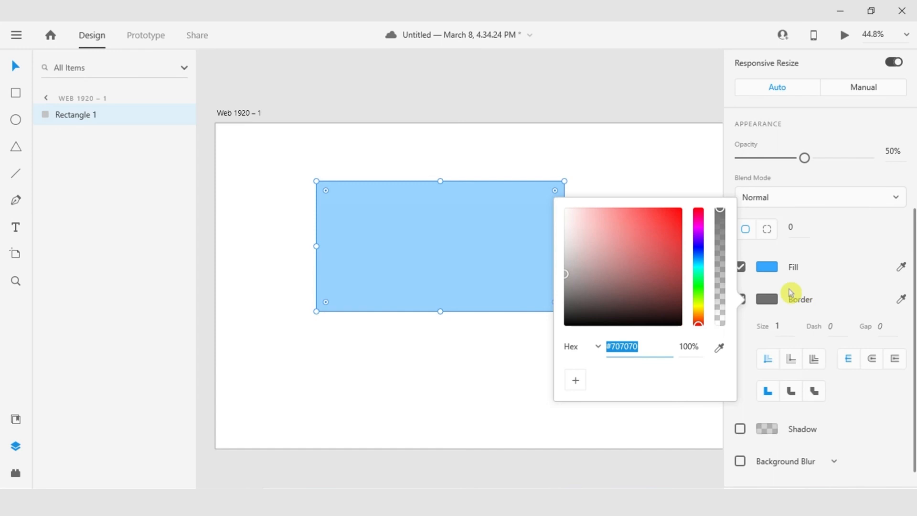
click(720, 347)
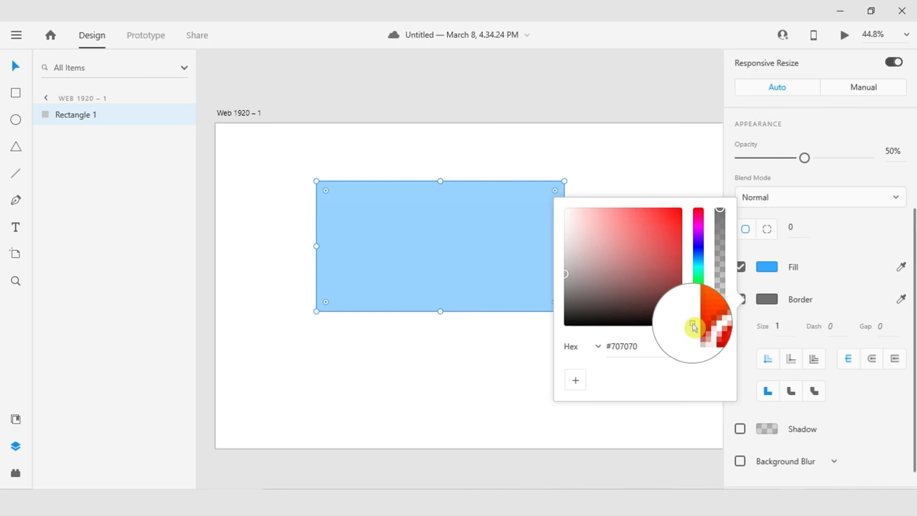
click(699, 257)
drag(647, 278, 673, 290)
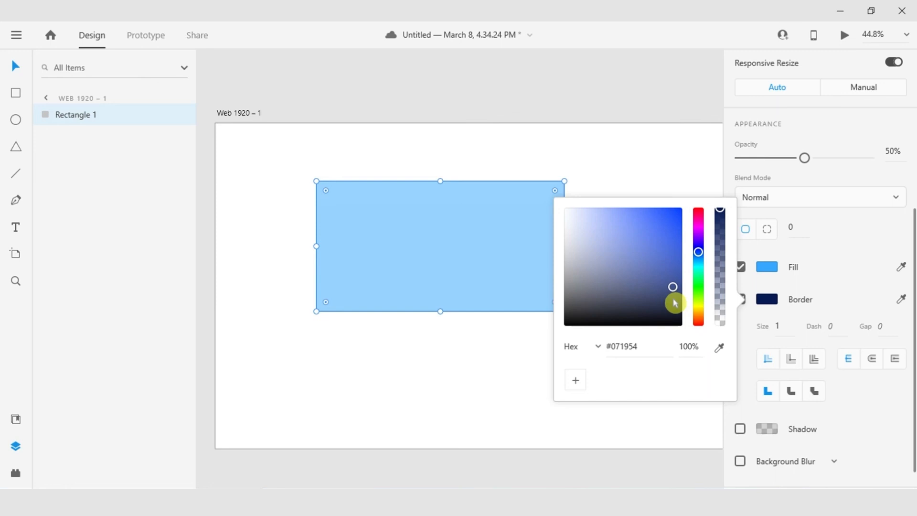
Increase the rectangle's border size in single steps to 12, and enter 8 instead
click(784, 328)
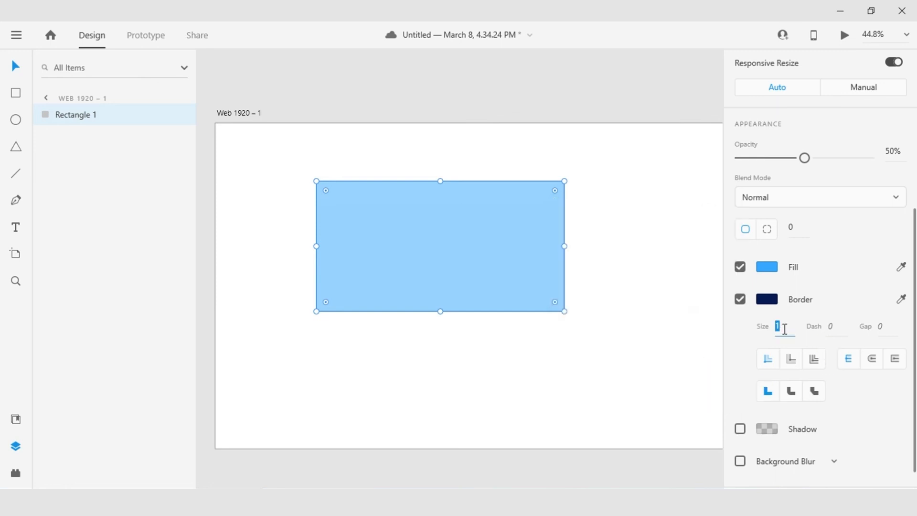
key(Up)
key(Up)
key(Up)
key(Up)
key(Up)
key(Up)
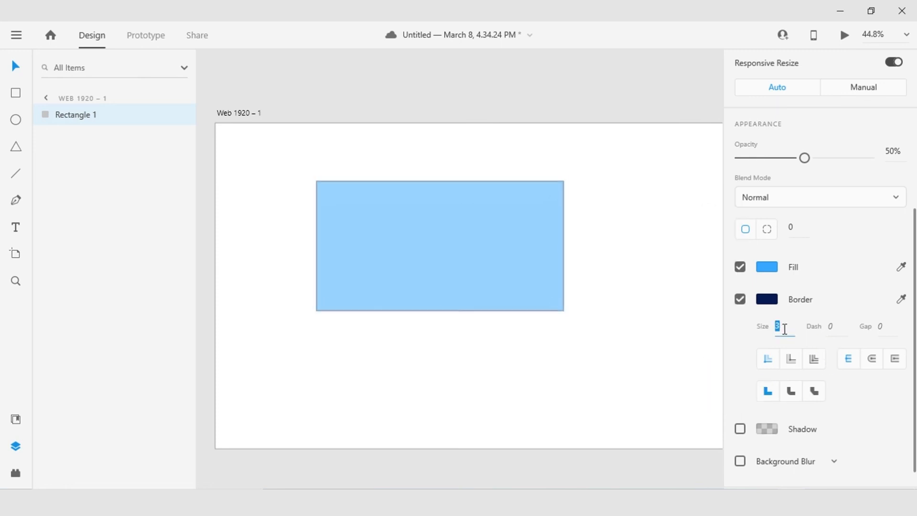
key(Up)
key(Up)
key(Up)
key(Up)
key(Up)
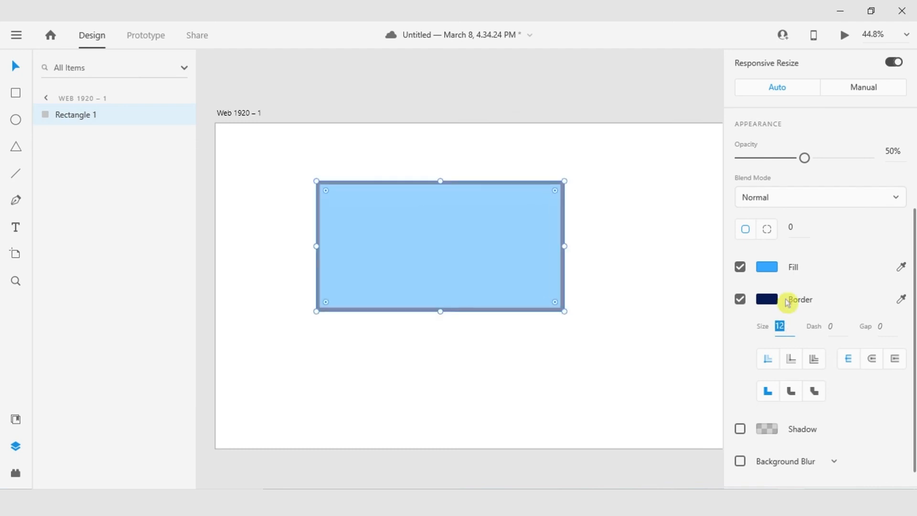
text(88)
key(BackSpace)
Set the rectangle's opacity to 80% and its border size to 11
drag(805, 161, 844, 159)
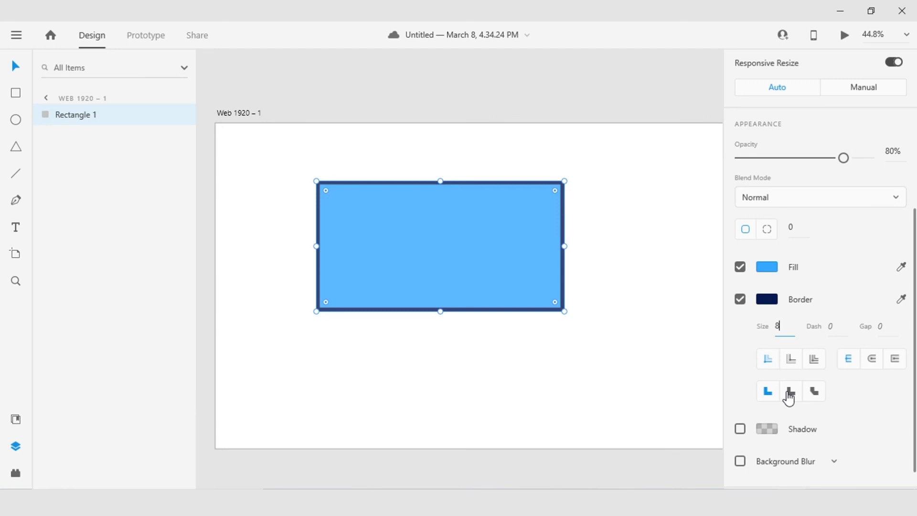
double_click(777, 326)
text(1)
key(Return)
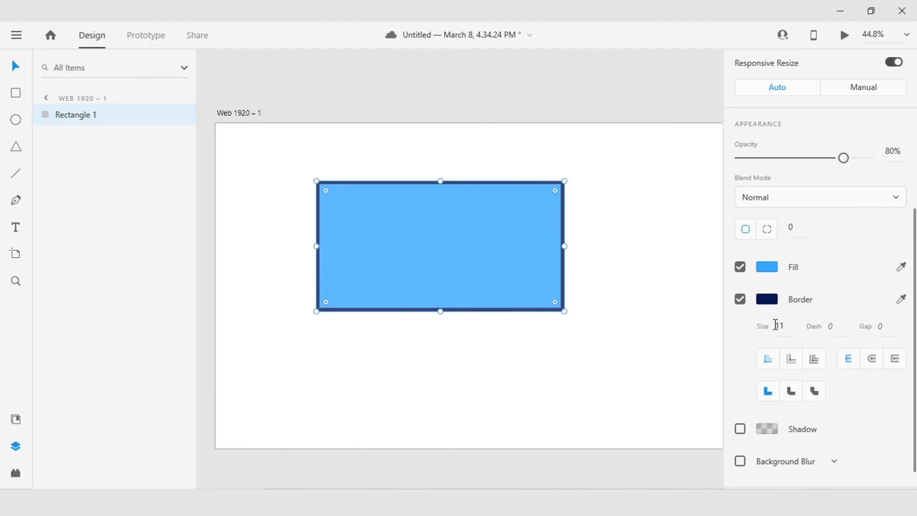
Make the rectangle's border dashed with a dash length of 30
click(844, 330)
text(30)
key(Return)
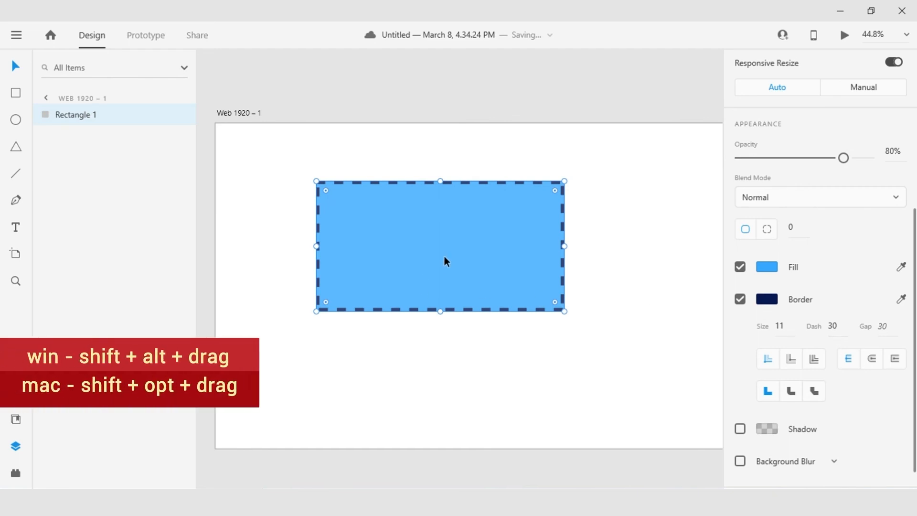
Duplicate the dashed rectangle straight below the original and shrink the copy about its centre to roughly two thirds of the width
drag(463, 250, 465, 372)
drag(565, 437, 524, 408)
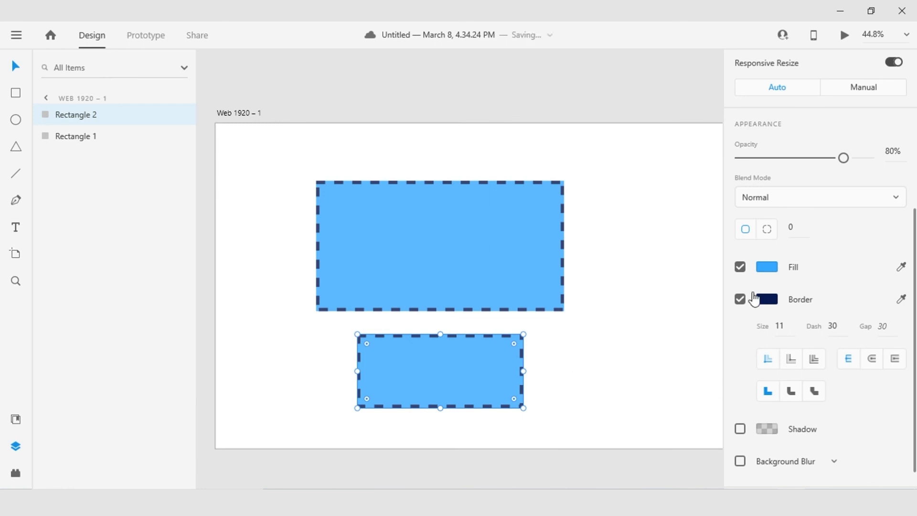
Change the smaller rectangle's fill from a solid colour to a linear gradient
click(768, 268)
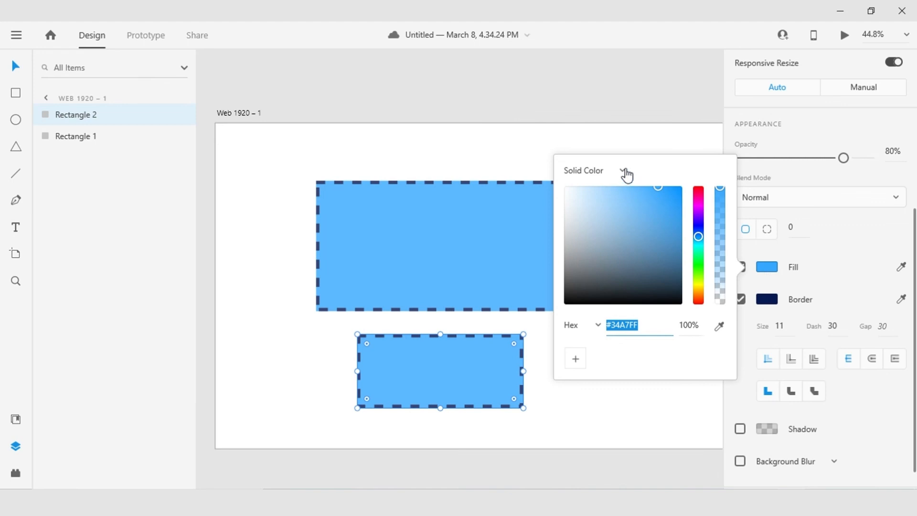
click(625, 173)
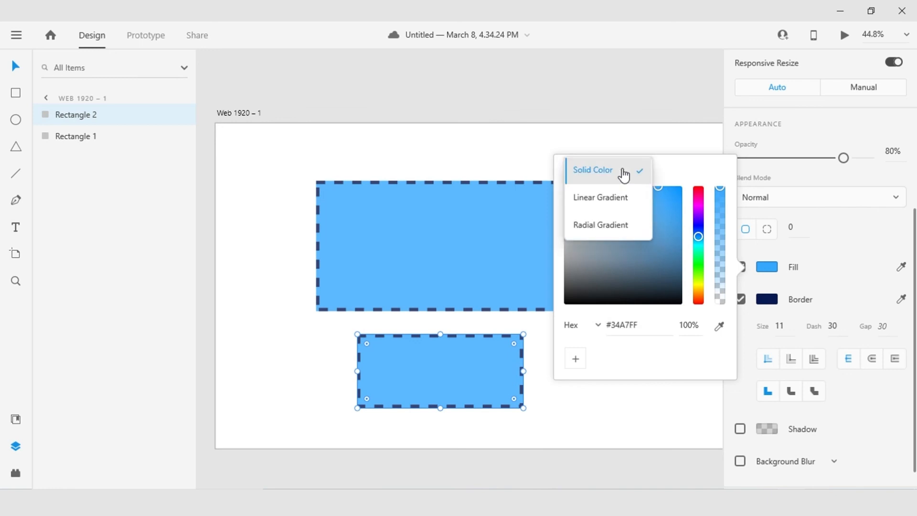
click(628, 204)
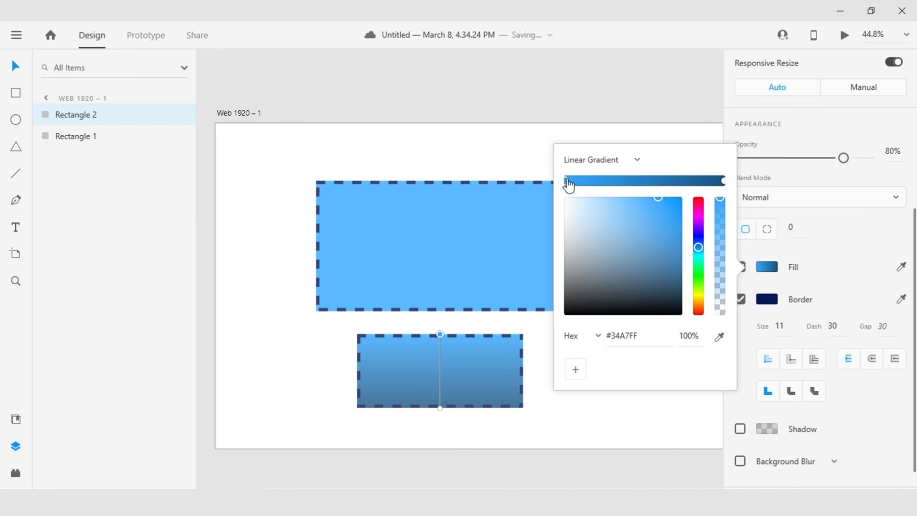
Add a dark blue #154163 stop near the middle of the gradient and run the gradient horizontally between the smaller rectangle's side edges
click(641, 181)
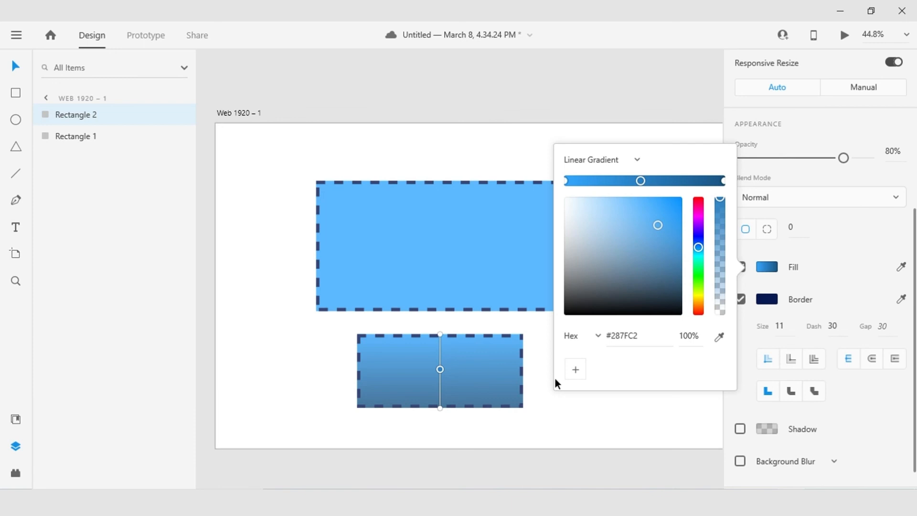
drag(659, 227, 657, 270)
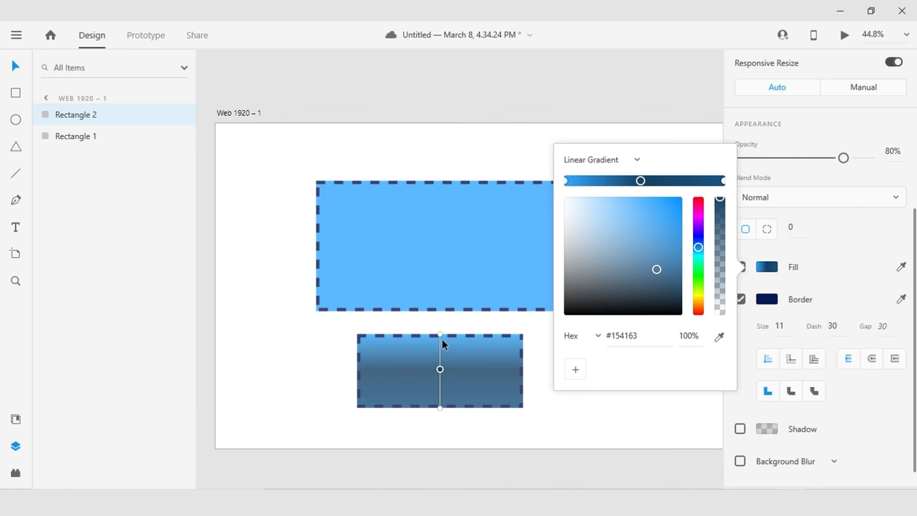
drag(440, 335, 358, 368)
drag(440, 407, 523, 367)
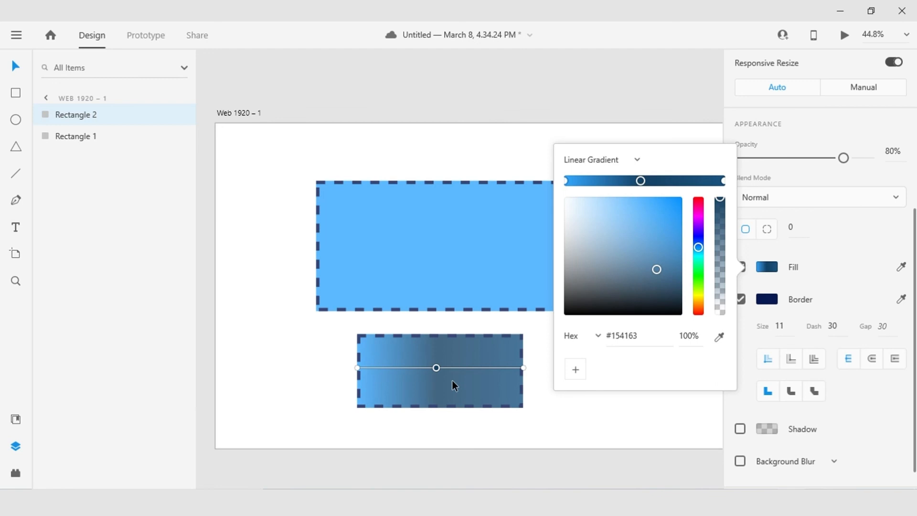
Switch the smaller rectangle's fill to a radial gradient and move its middle colour stop slightly outward
click(635, 159)
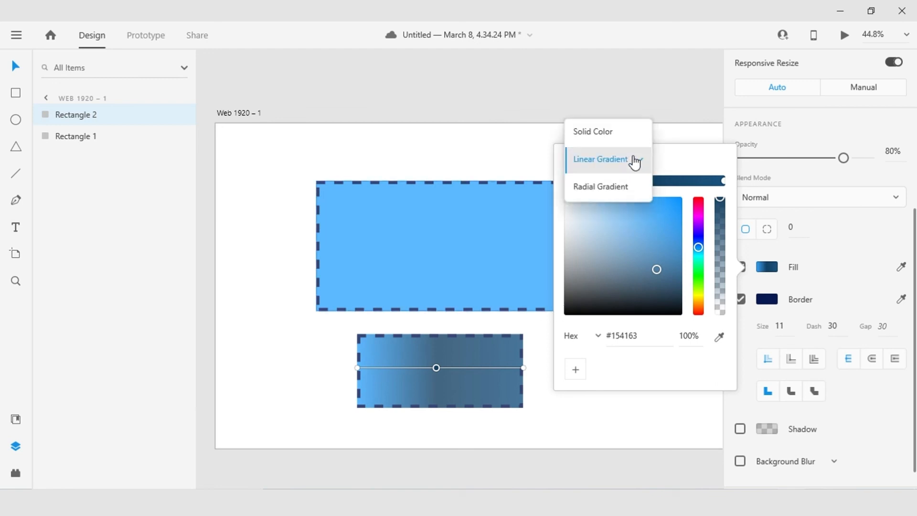
click(620, 190)
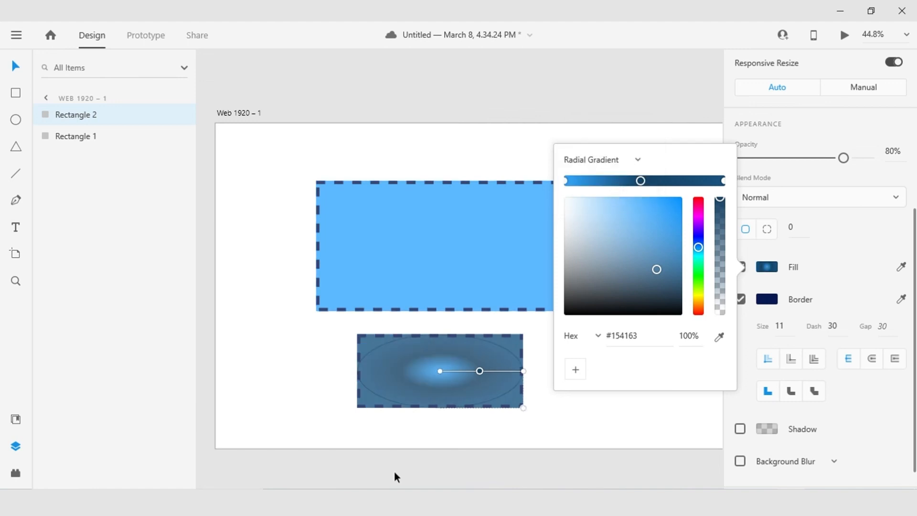
mouse_move(481, 371)
mouse_down()
mouse_move(506, 376)
mouse_move(483, 377)
mouse_move(493, 377)
mouse_up()
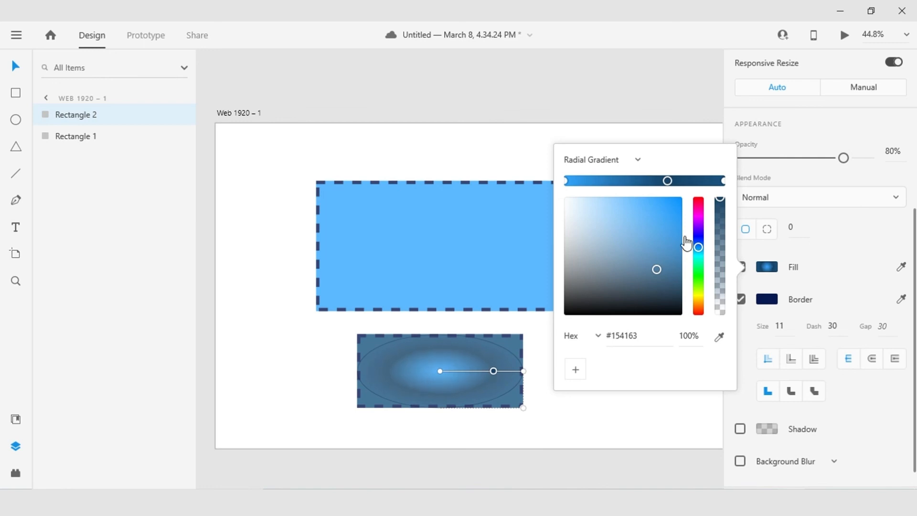
Switch the smaller rectangle's fill back to a linear gradient and close the colour editing
click(633, 165)
click(617, 139)
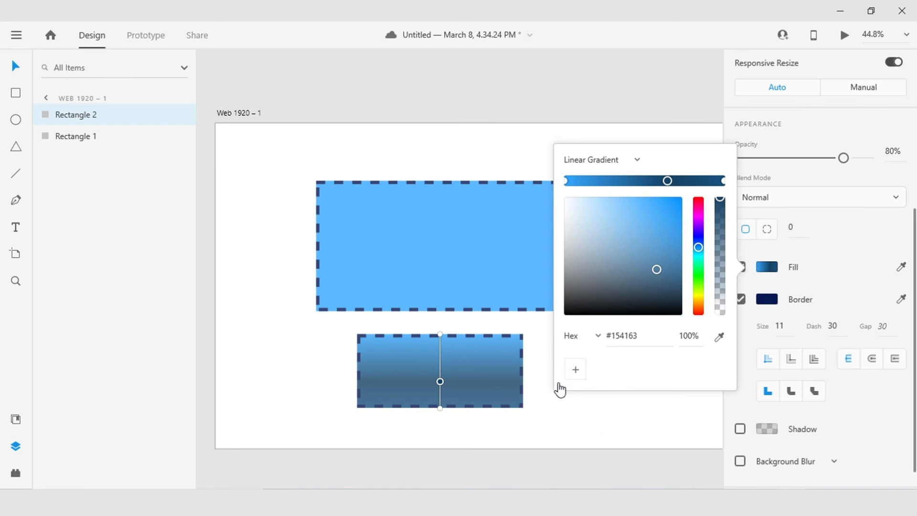
click(539, 414)
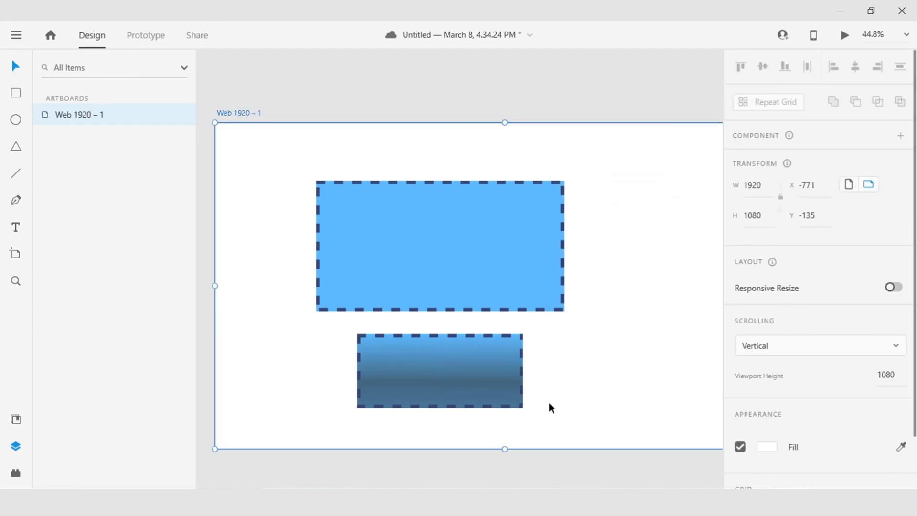